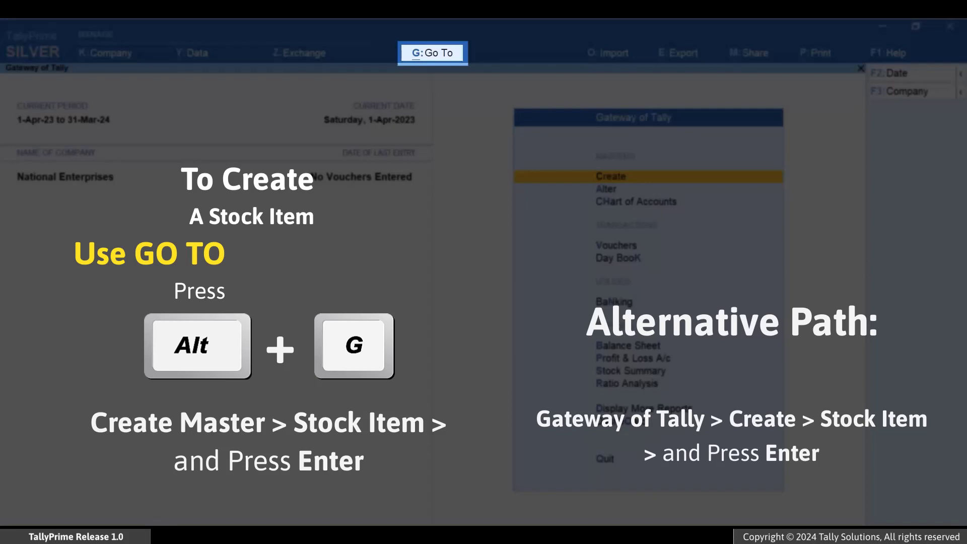
Start creating a new stock item master and name it Copper Pipes
{"action": "key", "text": "alt+g"}
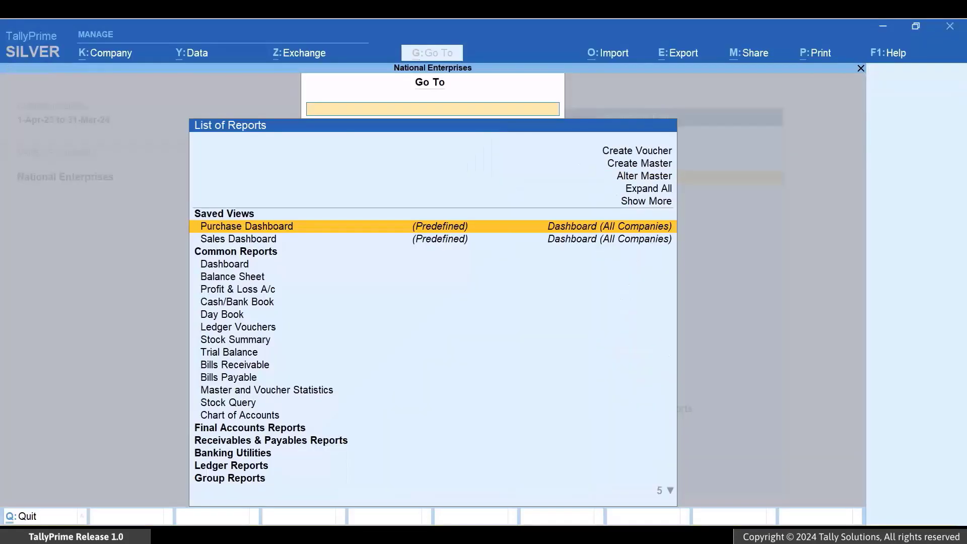
{"action": "key", "text": "Up"}
{"action": "key", "text": "Up"}
{"action": "key", "text": "Up"}
{"action": "key", "text": "Up"}
{"action": "key", "text": "Up"}
{"action": "key", "text": "Return"}
{"action": "key", "text": "Down"}
{"action": "key", "text": "Down"}
{"action": "key", "text": "Down"}
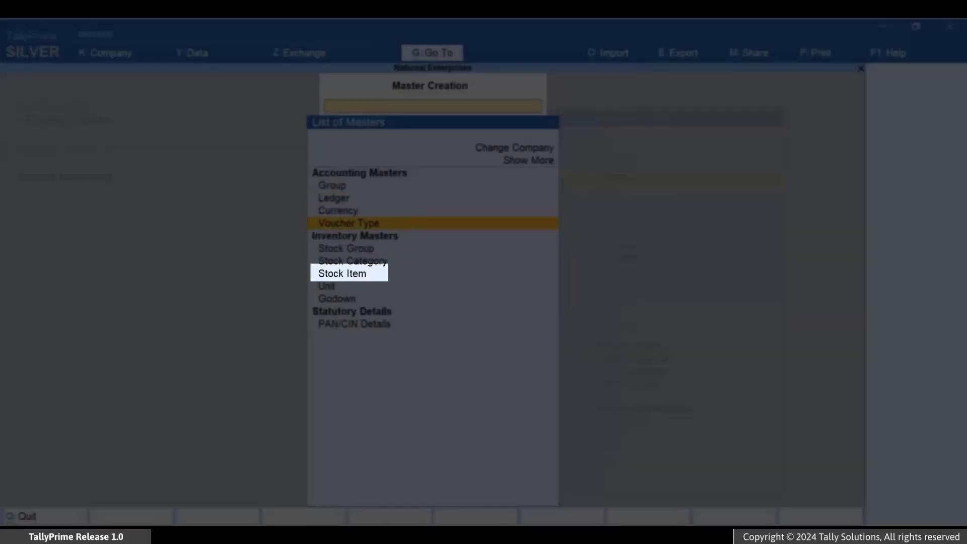
{"action": "key", "text": "Down"}
{"action": "key", "text": "Down"}
{"action": "key", "text": "Down"}
{"action": "key", "text": "Return"}
{"action": "type", "text": "Copper Pipes"}
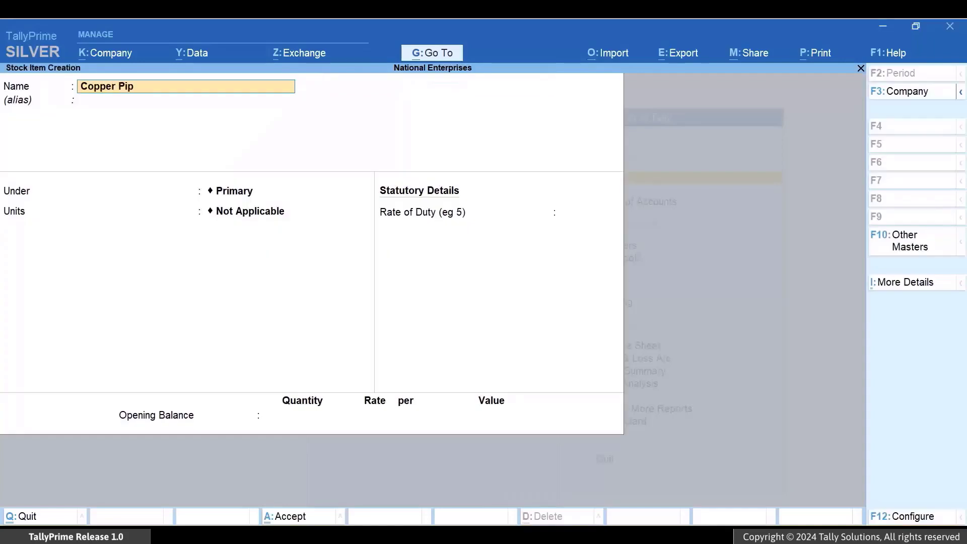
{"action": "key", "text": "Return"}
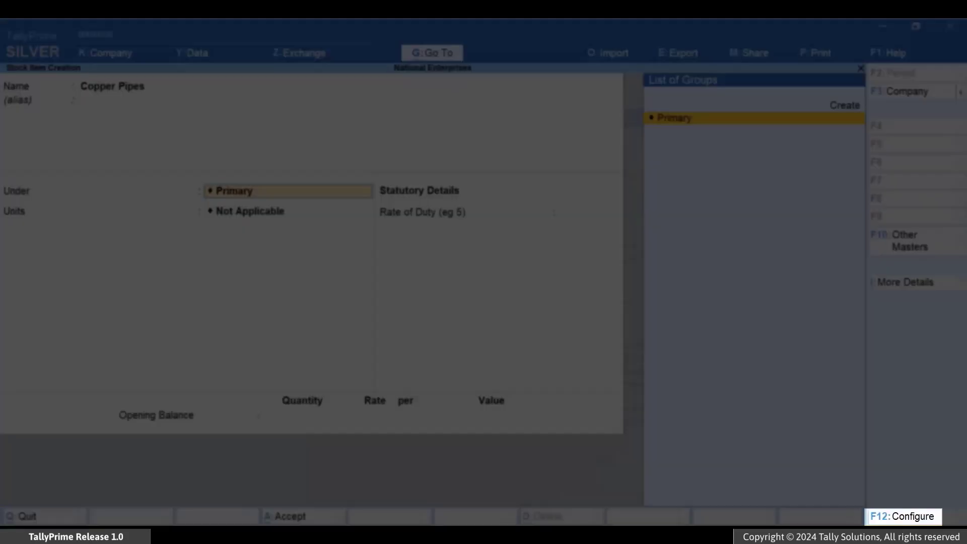
Make sure Maintain Stock Items in Batches is set to Yes in the stock item configuration and accept it
{"action": "key", "text": "F12"}
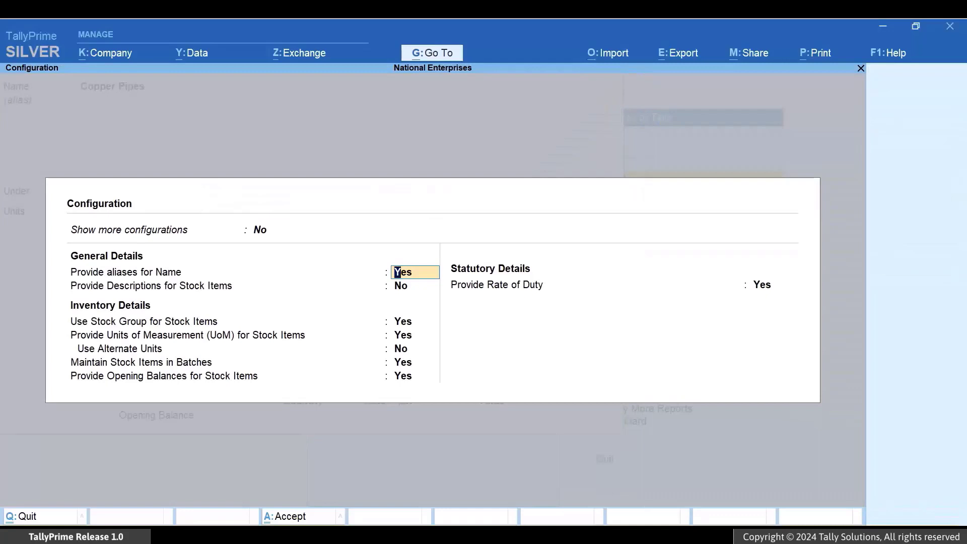
{"action": "key", "text": "Down"}
{"action": "key", "text": "Down"}
{"action": "key", "text": "Down"}
{"action": "key", "text": "Down"}
{"action": "key", "text": "Down"}
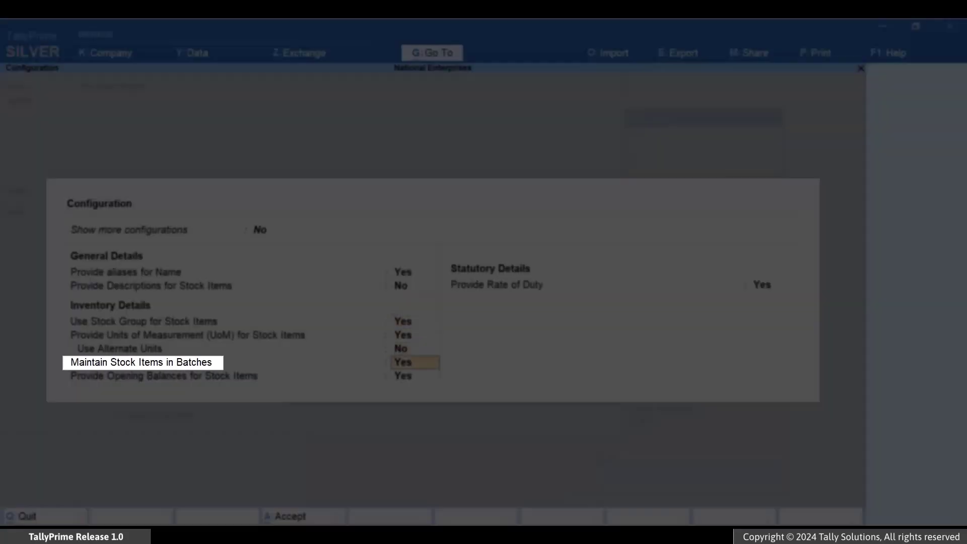
{"action": "key", "text": "ctrl"}
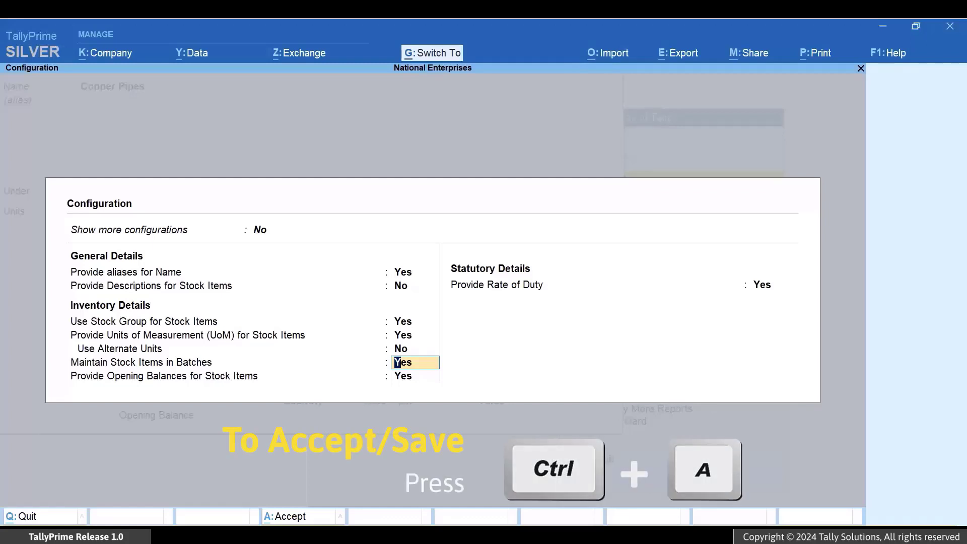
{"action": "key", "text": "ctrl+a"}
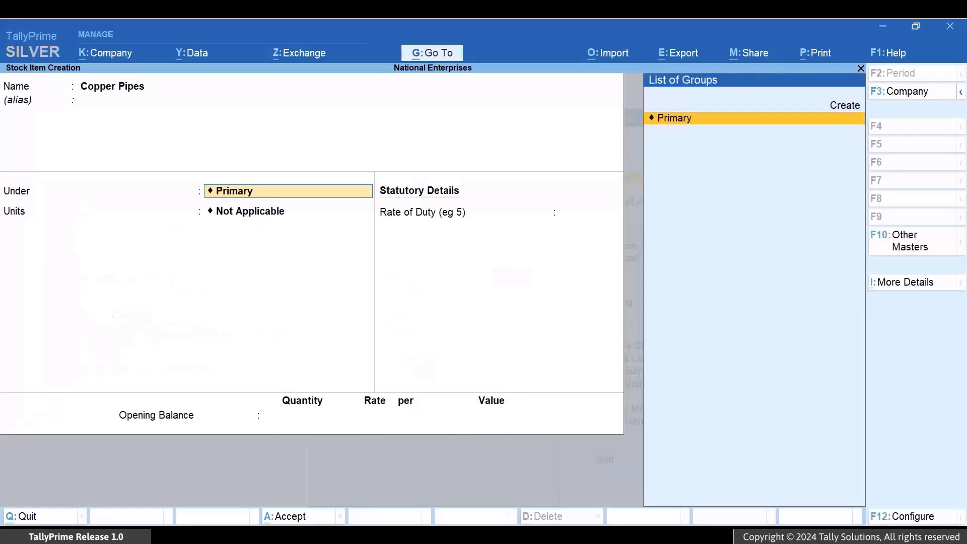
Keep the item under Primary, set its units to Nos and Maintain in batches to Yes, leaving Track date of manufacturing at No
{"action": "key", "text": "Return"}
{"action": "key", "text": "Down"}
{"action": "key", "text": "Down"}
{"action": "key", "text": "Return"}
{"action": "type", "text": "Yes"}
{"action": "key", "text": "Return"}
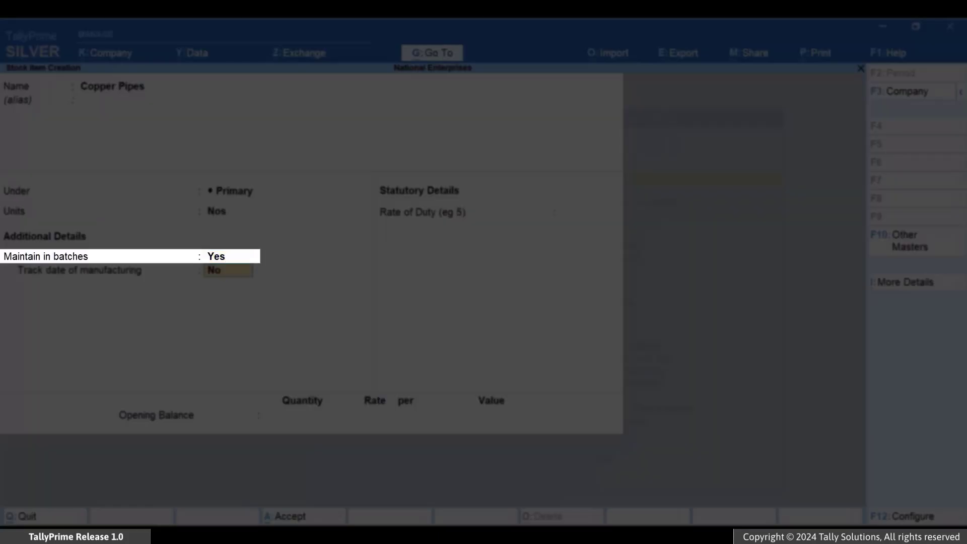
{"action": "key", "text": "Return"}
{"action": "key", "text": "Return"}
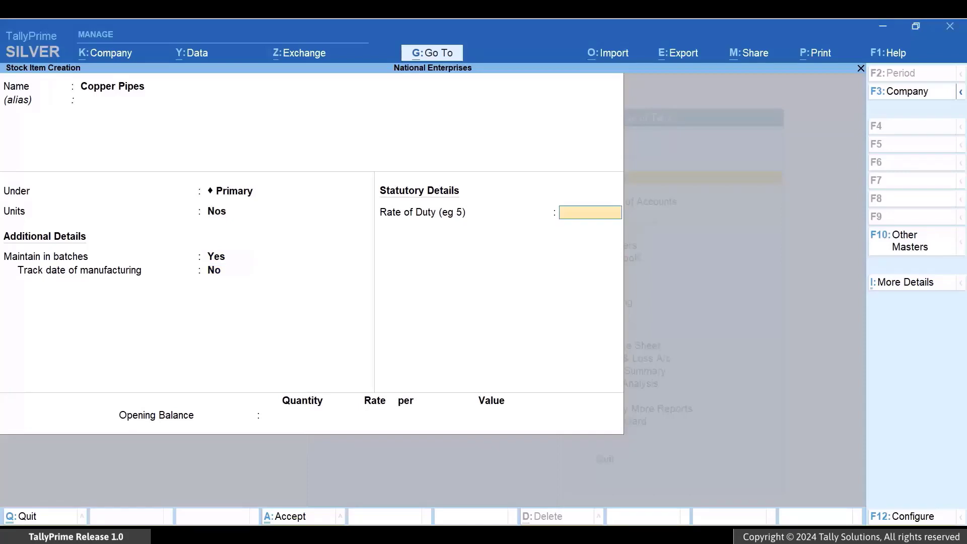
Enter an opening balance quantity of 1000 and allocate 300 Nos at rate 110 to batch PH-1
{"action": "type", "text": "1000"}
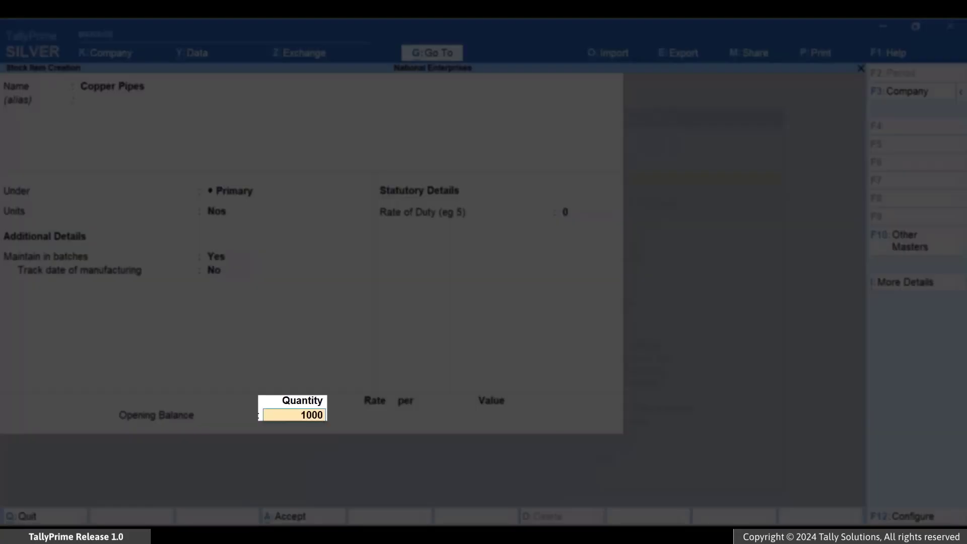
{"action": "key", "text": "Return"}
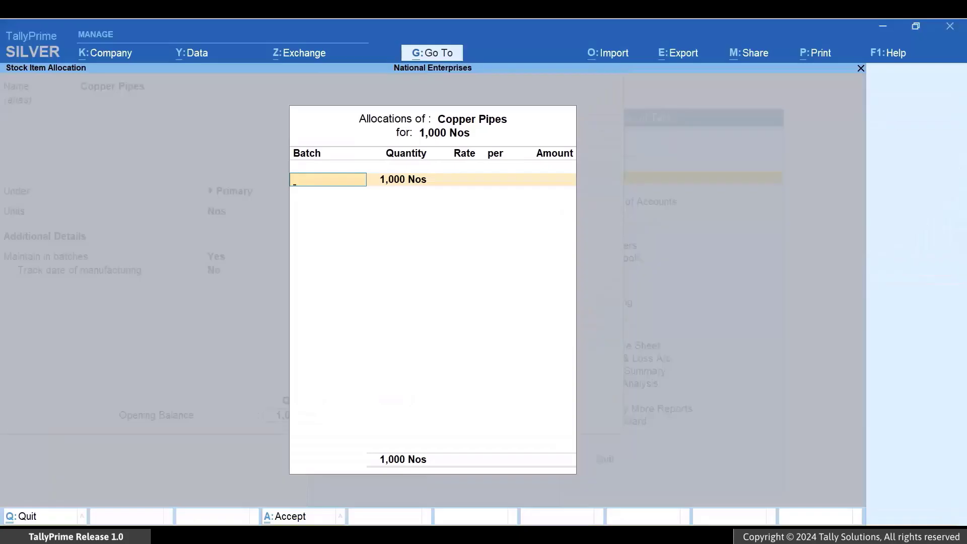
{"action": "type", "text": "PH-1"}
{"action": "key", "text": "Return"}
{"action": "type", "text": "300"}
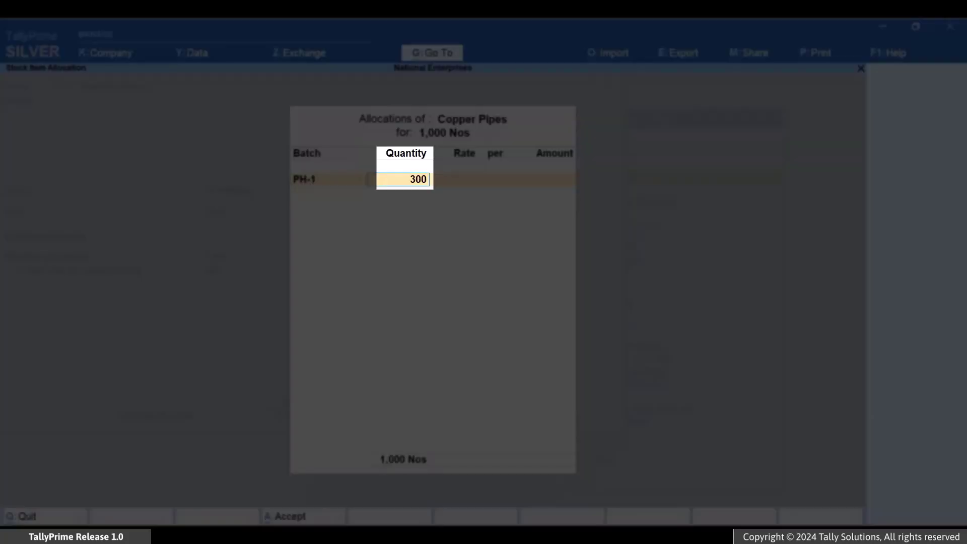
{"action": "key", "text": "Return"}
{"action": "type", "text": "110"}
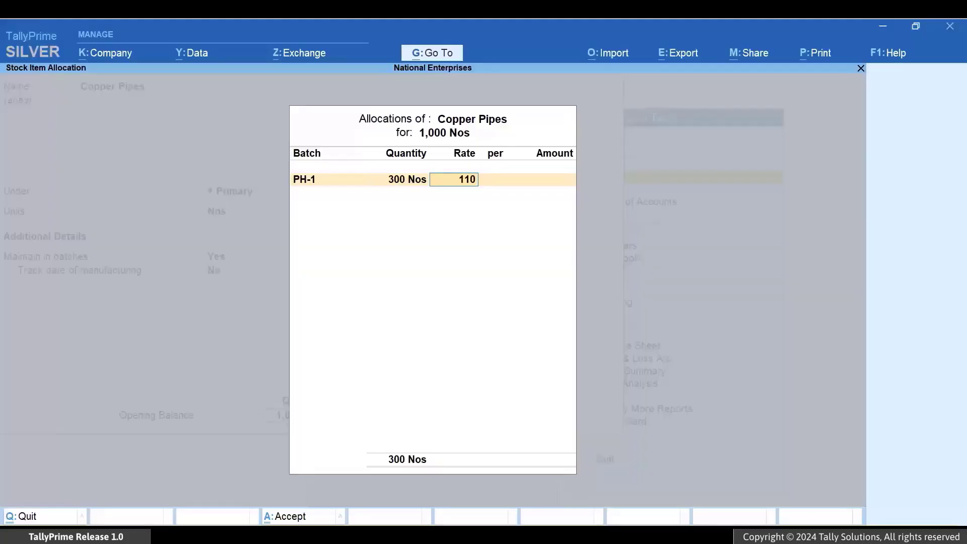
{"action": "key", "text": "Return"}
{"action": "key", "text": "Return"}
{"action": "key", "text": "Return"}
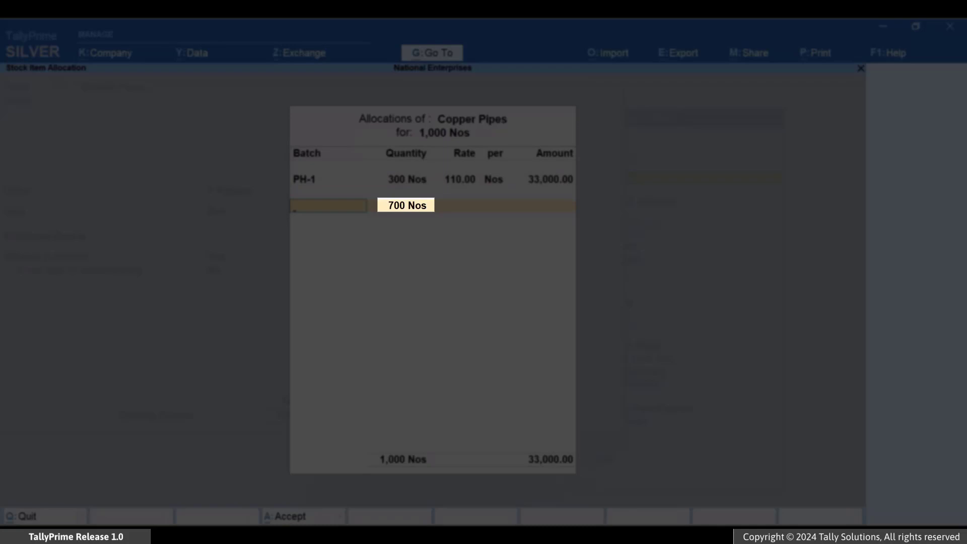
Allocate 400 Nos of the opening balance to batch PH-2 at rate 90
{"action": "type", "text": "PH-"}
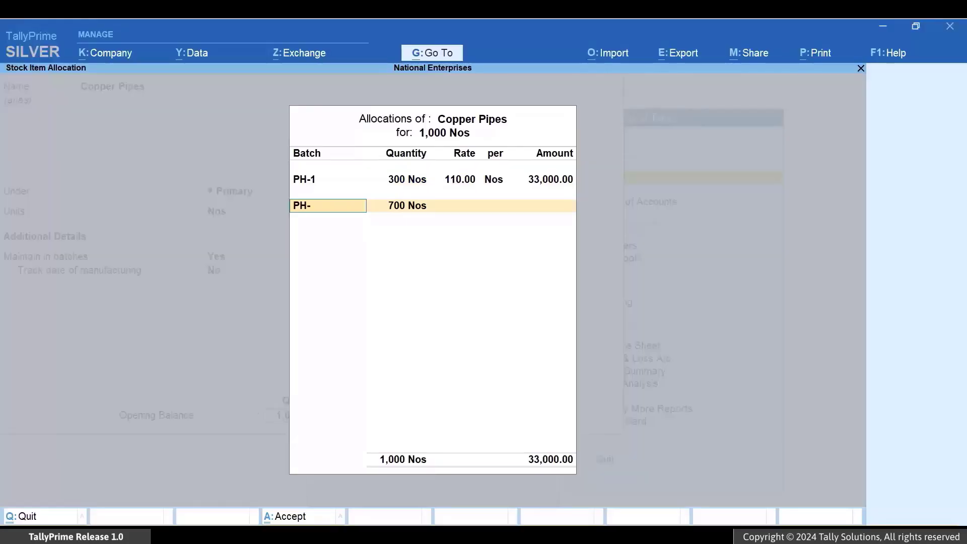
{"action": "type", "text": "2"}
{"action": "key", "text": "Return"}
{"action": "type", "text": "400"}
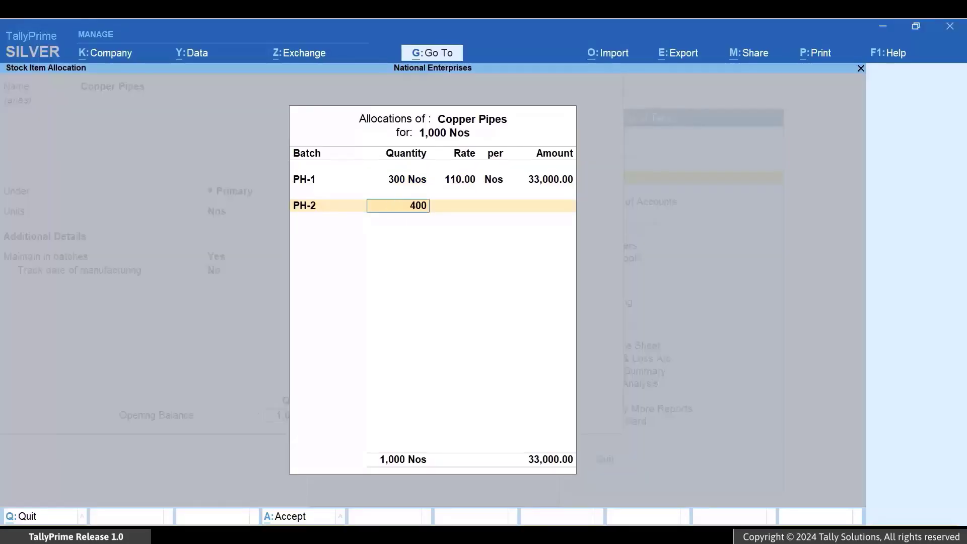
{"action": "key", "text": "Return"}
{"action": "type", "text": "90"}
{"action": "key", "text": "Return"}
{"action": "key", "text": "Return"}
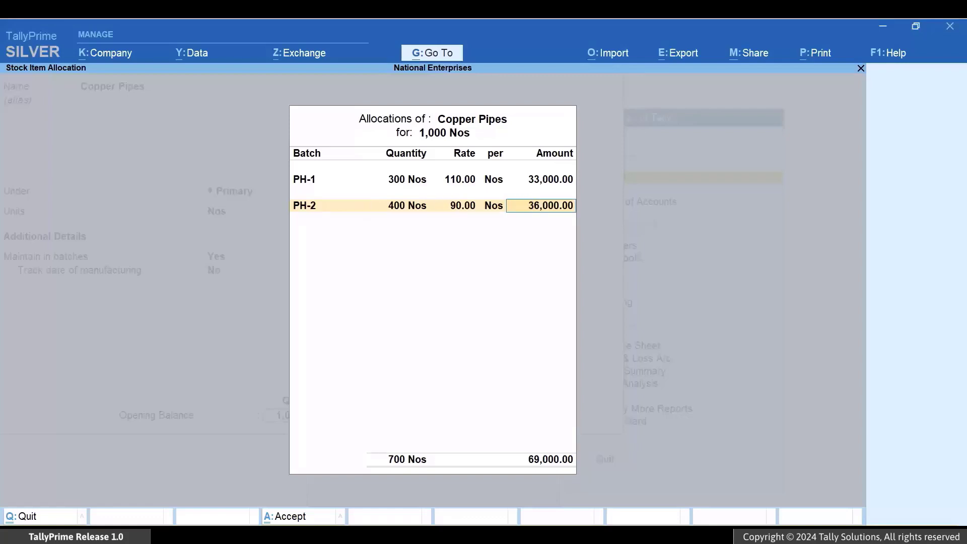
{"action": "key", "text": "Return"}
Allocate the remaining 300 Nos to batch PH-3 at rate 100 and accept the batch allocations
{"action": "type", "text": "PH-3"}
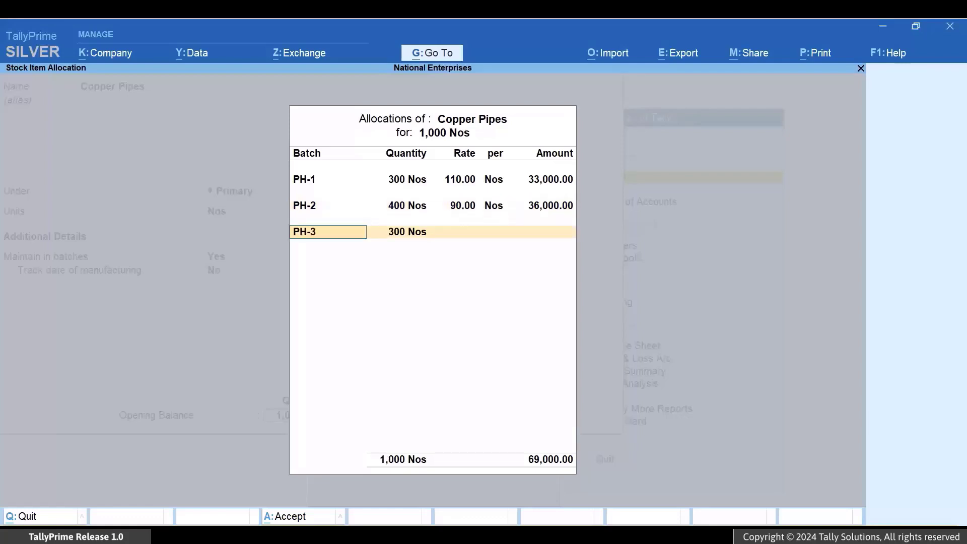
{"action": "key", "text": "Return"}
{"action": "key", "text": "Return"}
{"action": "type", "text": "100"}
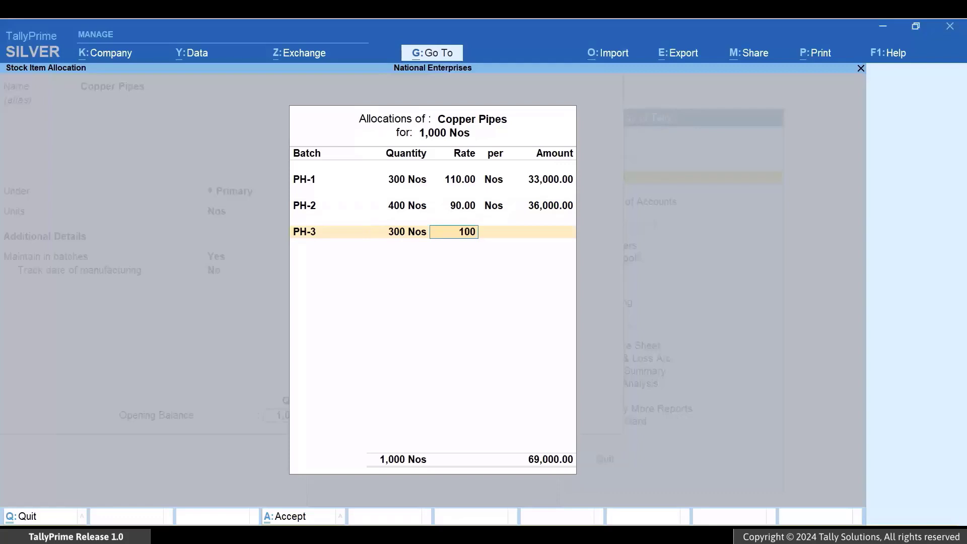
{"action": "key", "text": "Return"}
{"action": "key", "text": "Return"}
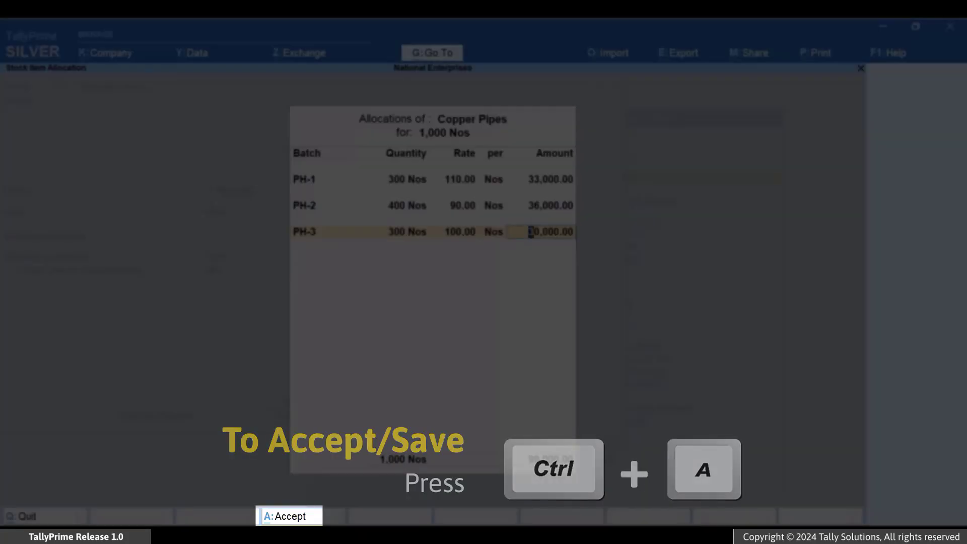
{"action": "key", "text": "ctrl+a"}
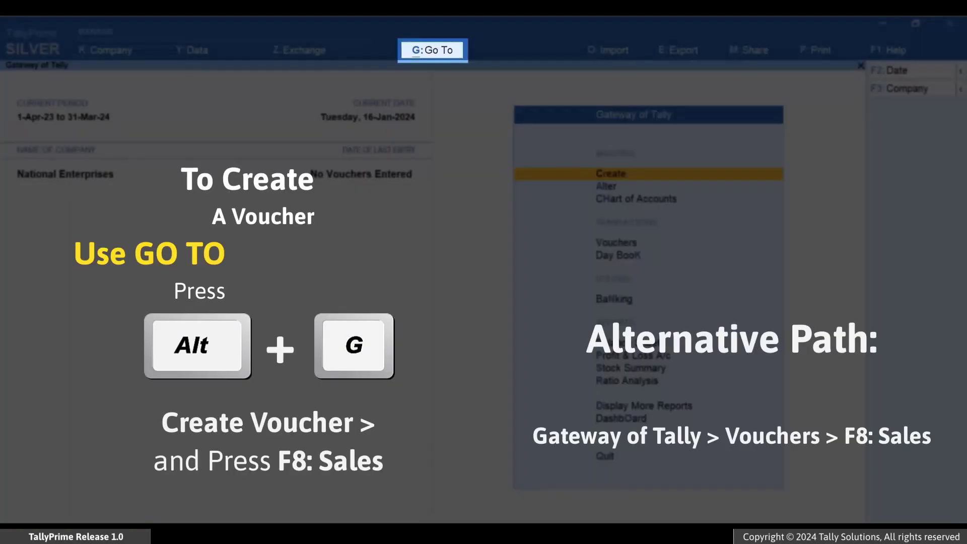
Start creating a new voucher and switch its type to Sales
{"action": "key", "text": "alt+g"}
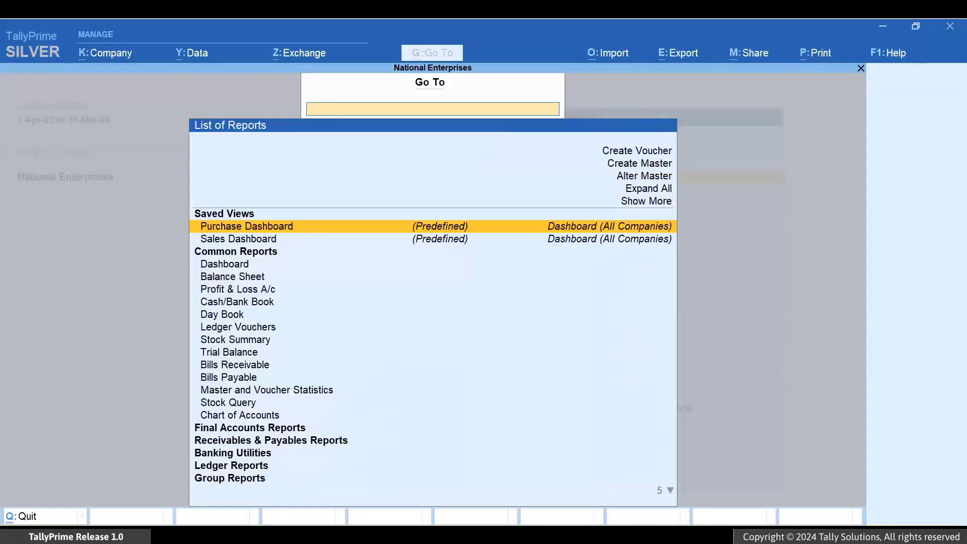
{"action": "key", "text": "Up"}
{"action": "key", "text": "Up"}
{"action": "key", "text": "Up"}
{"action": "key", "text": "Up"}
{"action": "key", "text": "Up"}
{"action": "key", "text": "Up"}
{"action": "key", "text": "Return"}
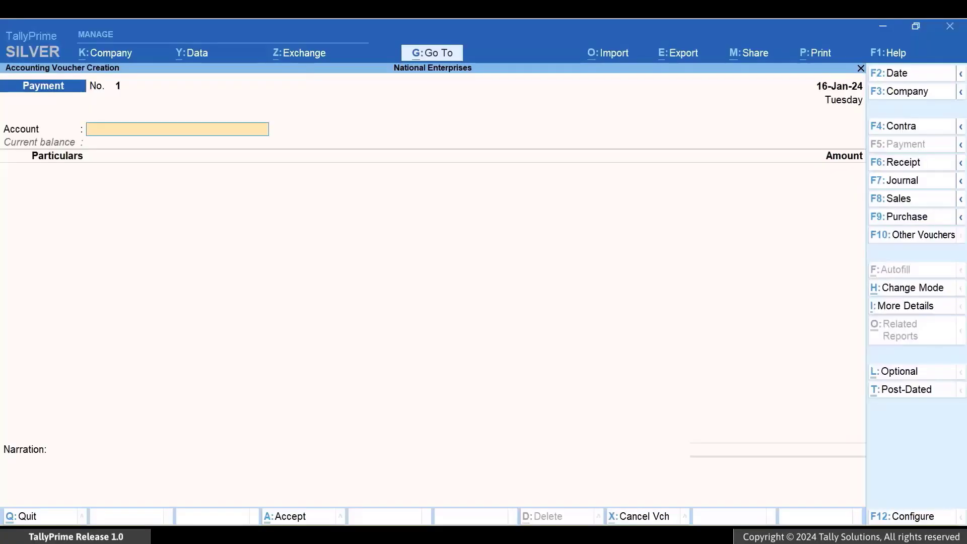
{"action": "key", "text": "F8"}
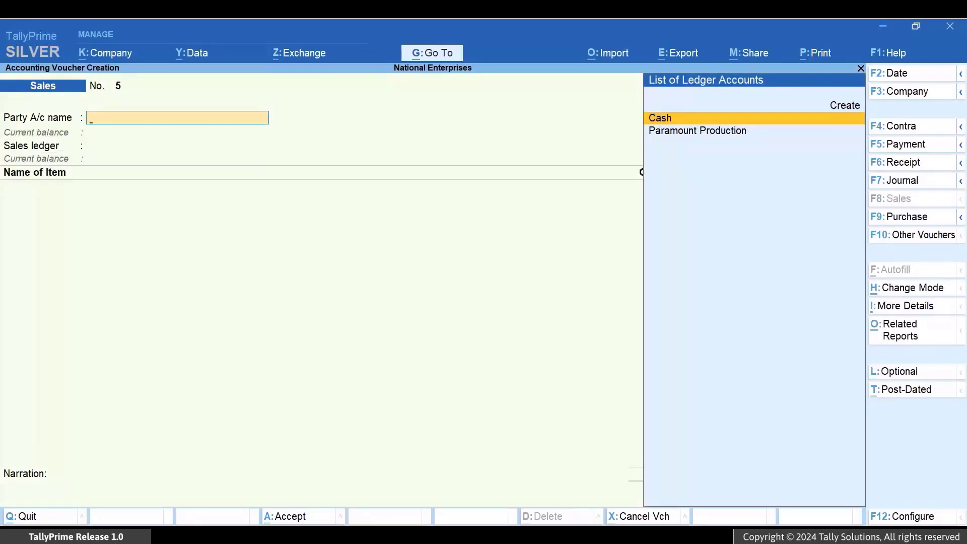
Choose Paramount Production as the party, accept the dispatch and party details as they are, and select the Sales ledger
{"action": "key", "text": "Down"}
{"action": "key", "text": "Return"}
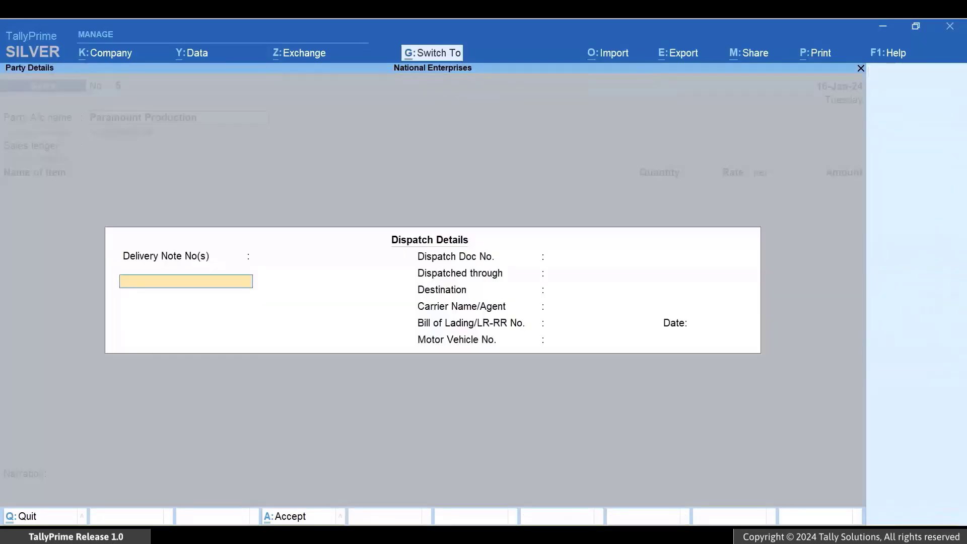
{"action": "key", "text": "ctrl+a"}
{"action": "key", "text": "ctrl+a"}
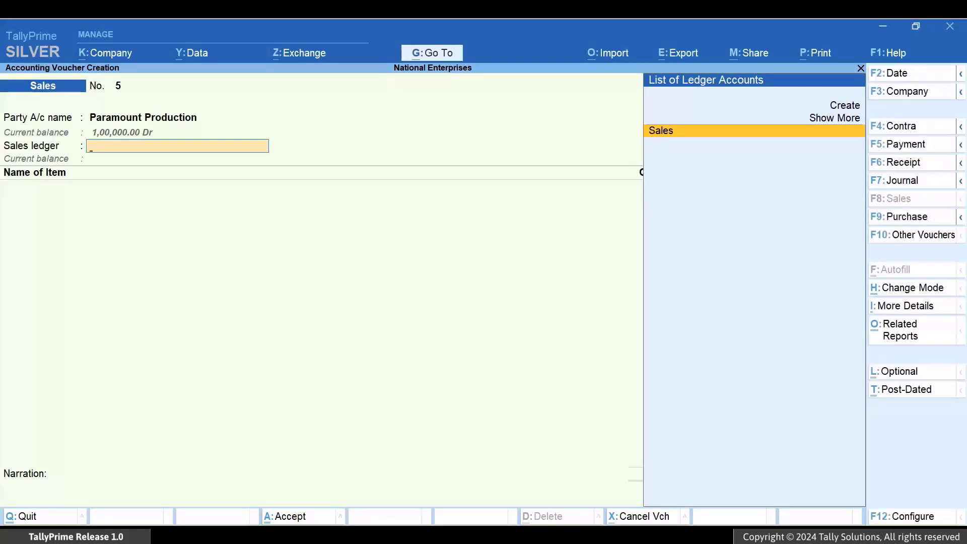
{"action": "key", "text": "Return"}
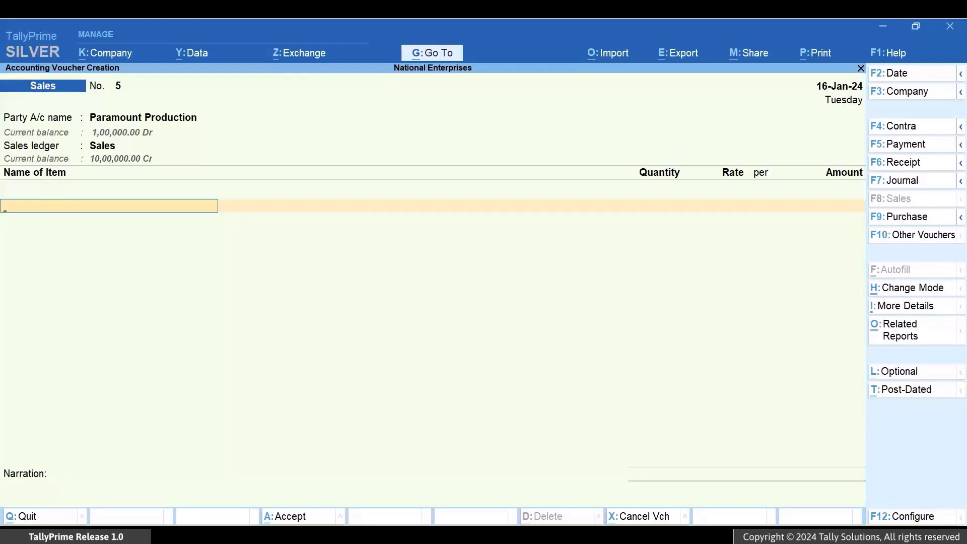
Add Copper Pipes to the sales voucher and allocate 300 Nos from batch PH-1 at rate 115
{"action": "type", "text": "Co"}
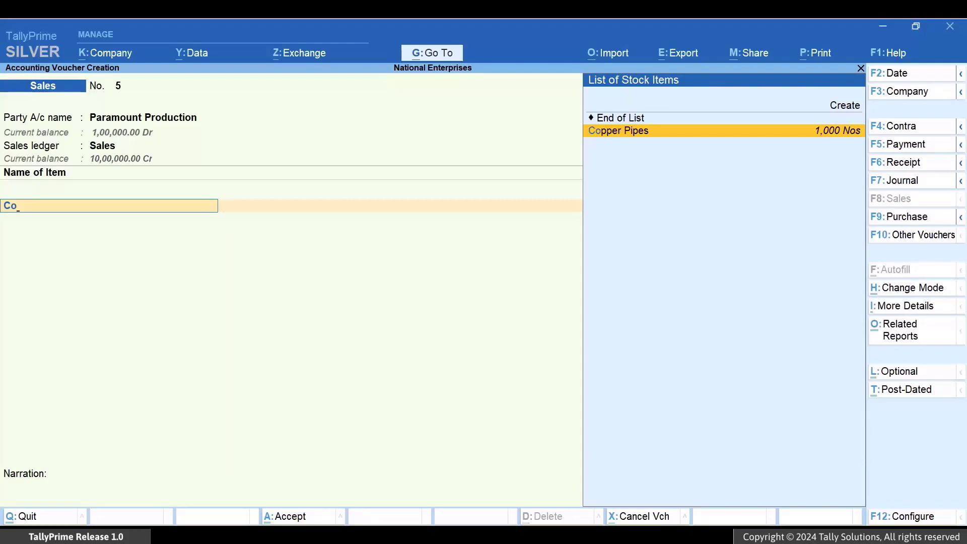
{"action": "key", "text": "Return"}
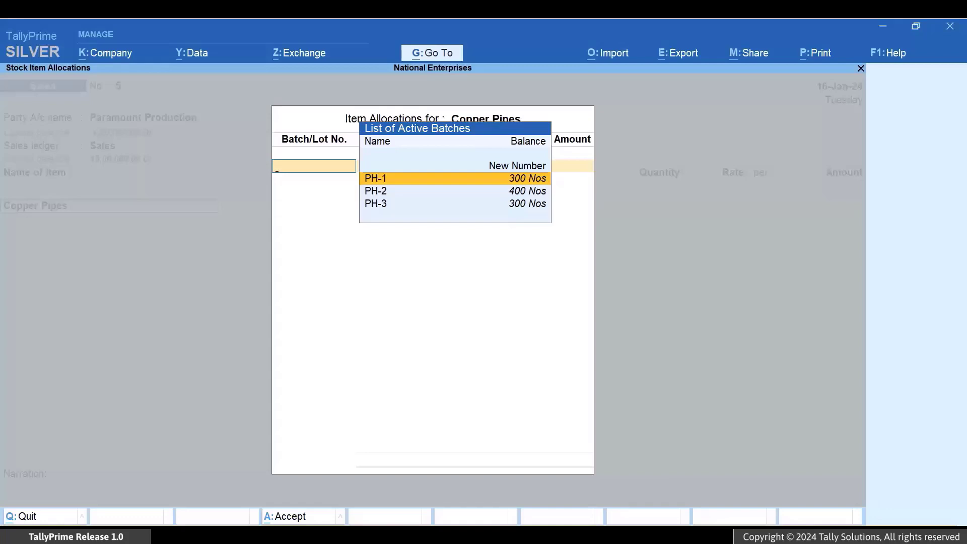
{"action": "key", "text": "Return"}
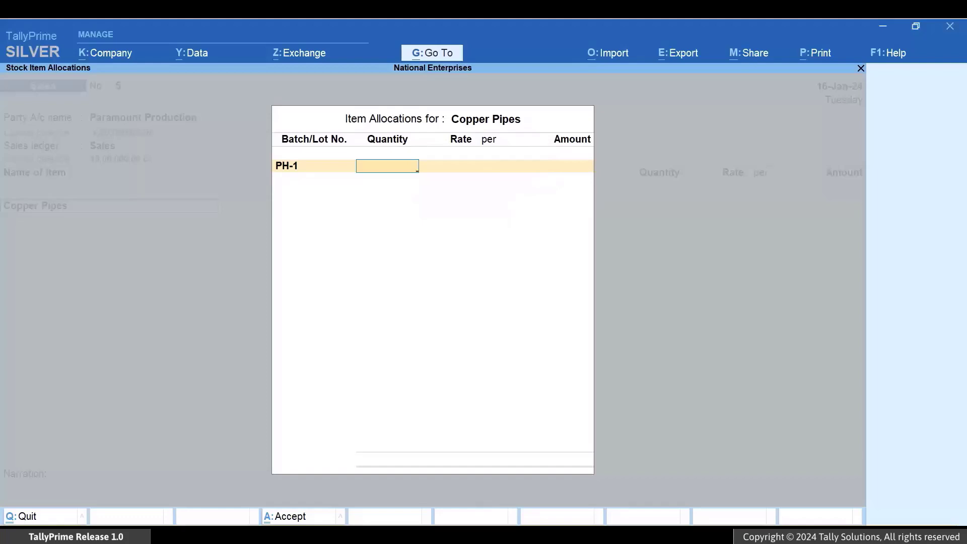
{"action": "type", "text": "300"}
{"action": "key", "text": "Return"}
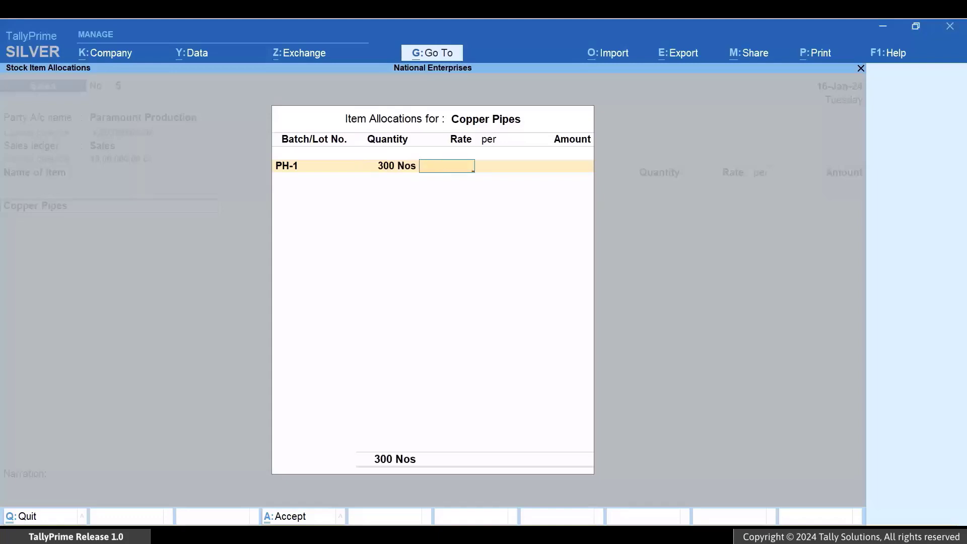
{"action": "type", "text": "115"}
{"action": "key", "text": "Return"}
{"action": "key", "text": "Return"}
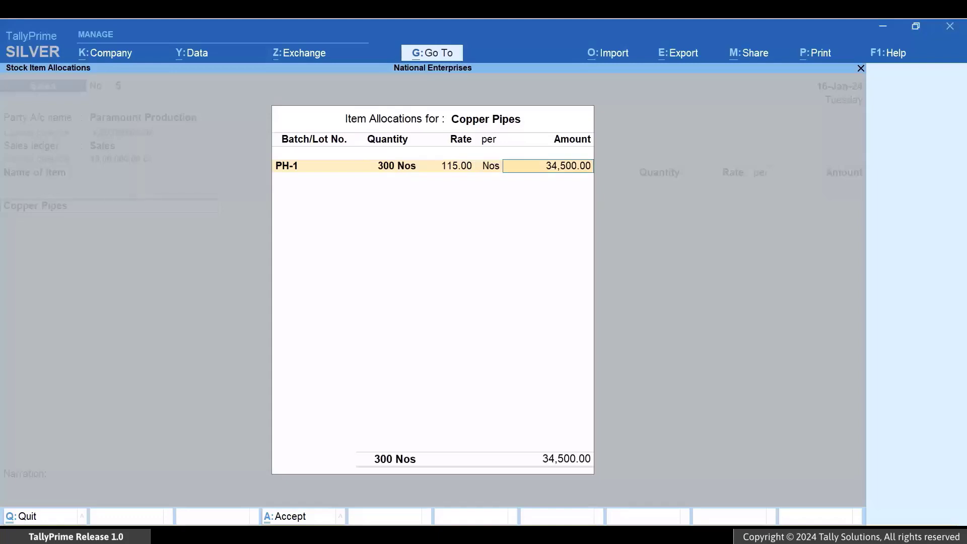
{"action": "key", "text": "Return"}
Allocate a further 100 Nos of Copper Pipes from batch PH-2 at rate 115 and accept the item allocations
{"action": "key", "text": "Down"}
{"action": "key", "text": "Down"}
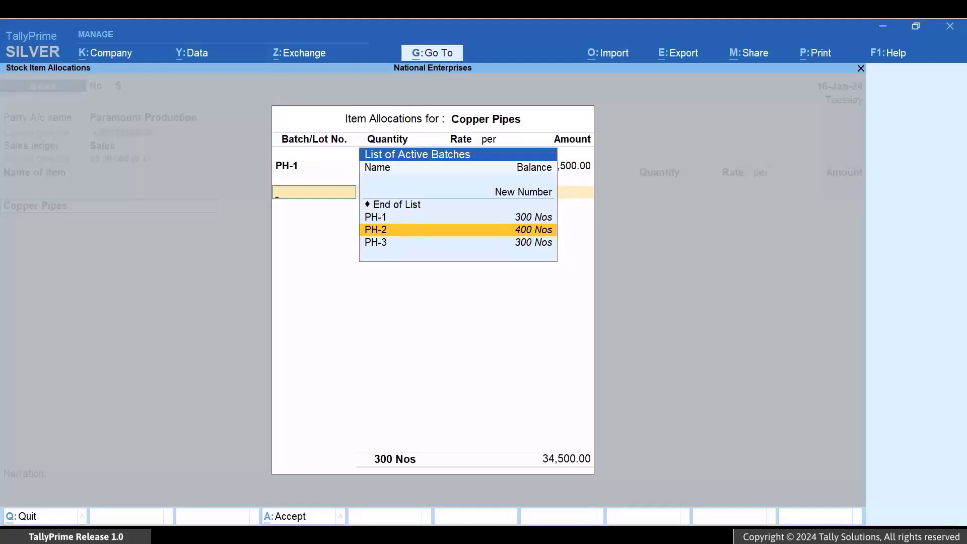
{"action": "key", "text": "Return"}
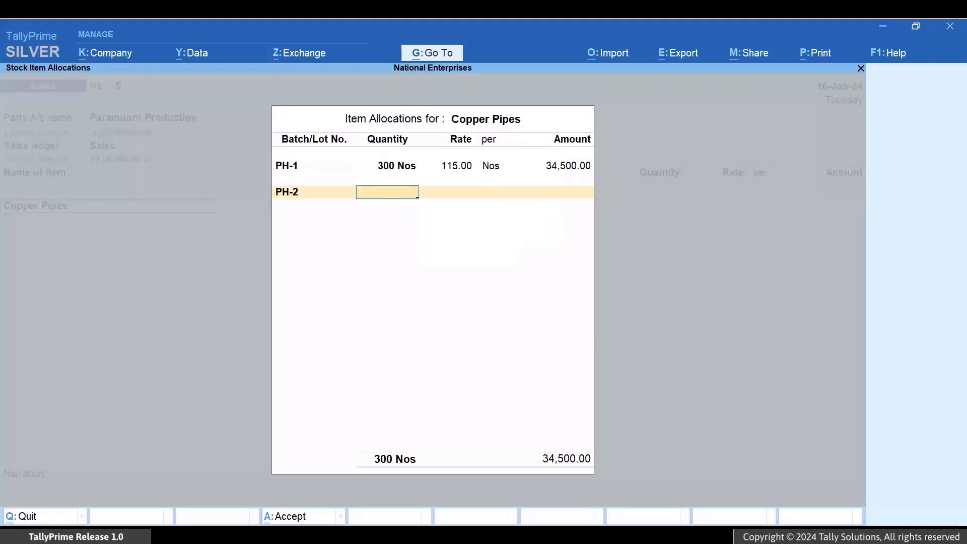
{"action": "type", "text": "100"}
{"action": "key", "text": "Return"}
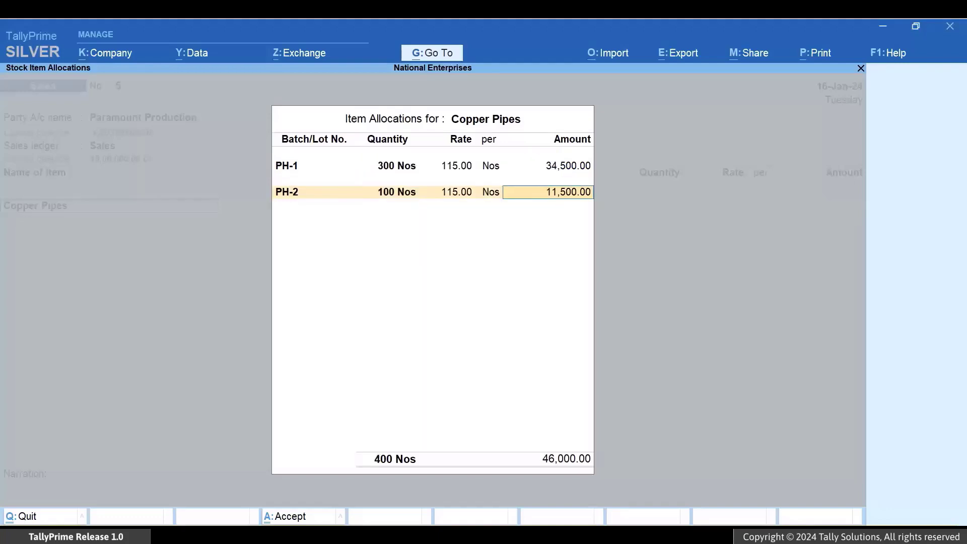
{"action": "key", "text": "Return"}
{"action": "key", "text": "Return"}
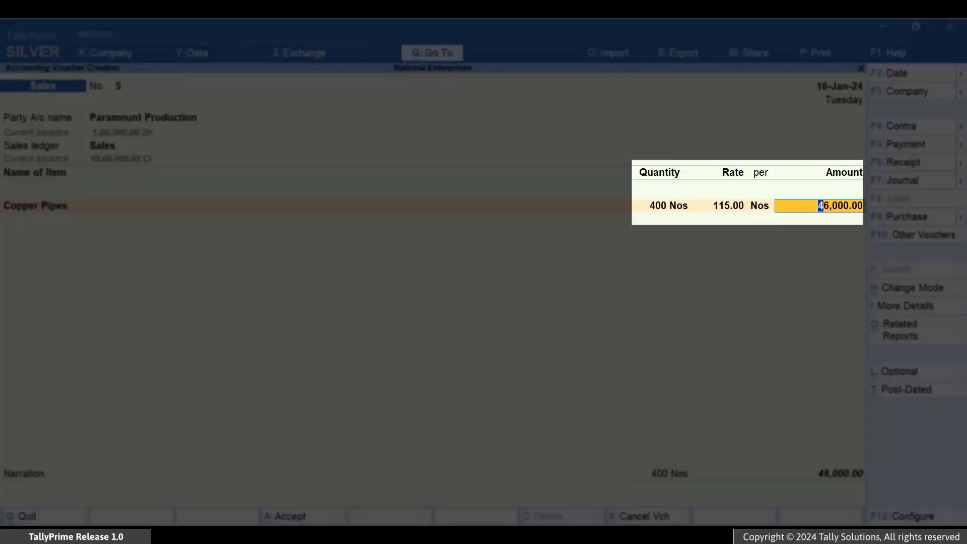
{"action": "key", "text": "Return"}
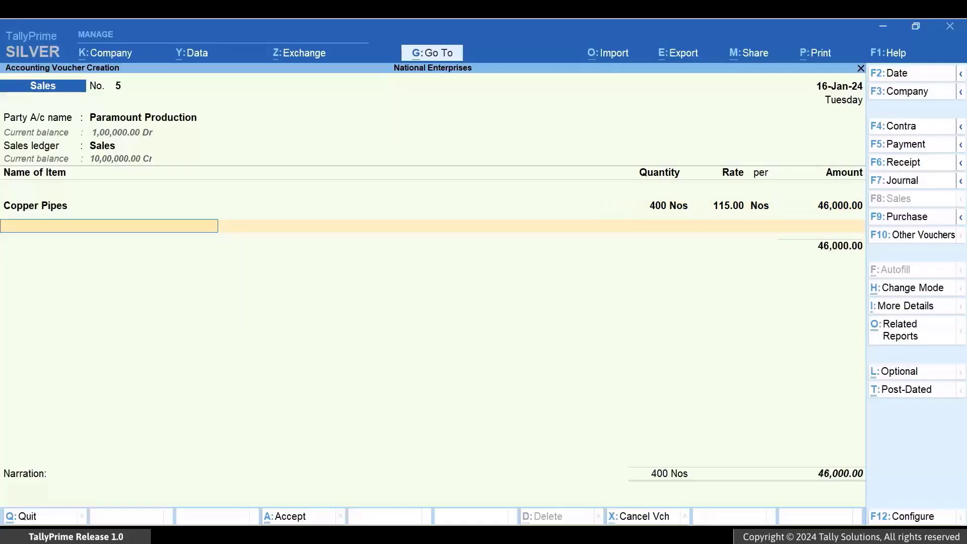
End the item list, enter the narration "Sales invoice for stock item without date of manufacturing and expiry." and save the sales voucher
{"action": "key", "text": "Return"}
{"action": "key", "text": "Return"}
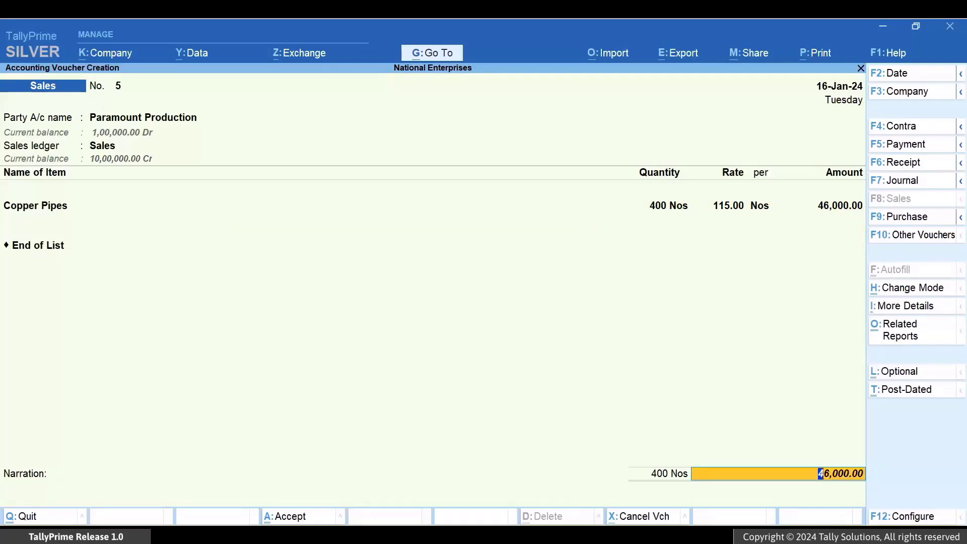
{"action": "key", "text": "Return"}
{"action": "key", "text": "Return"}
{"action": "key", "text": "Return"}
{"action": "key", "text": "Return"}
{"action": "key", "text": "Return"}
{"action": "key", "text": "Return"}
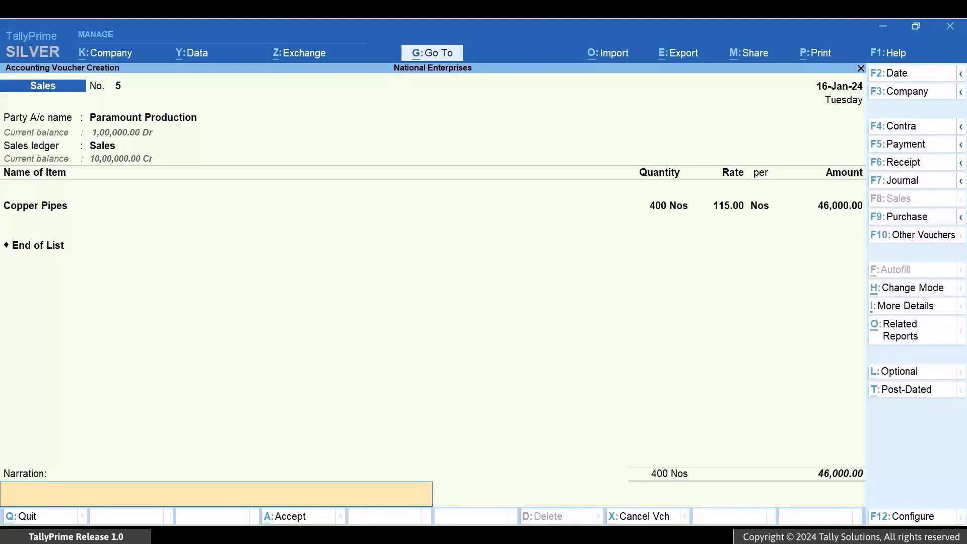
{"action": "type", "text": "Sales invoice for stock item without date of manufacturing and expiry."}
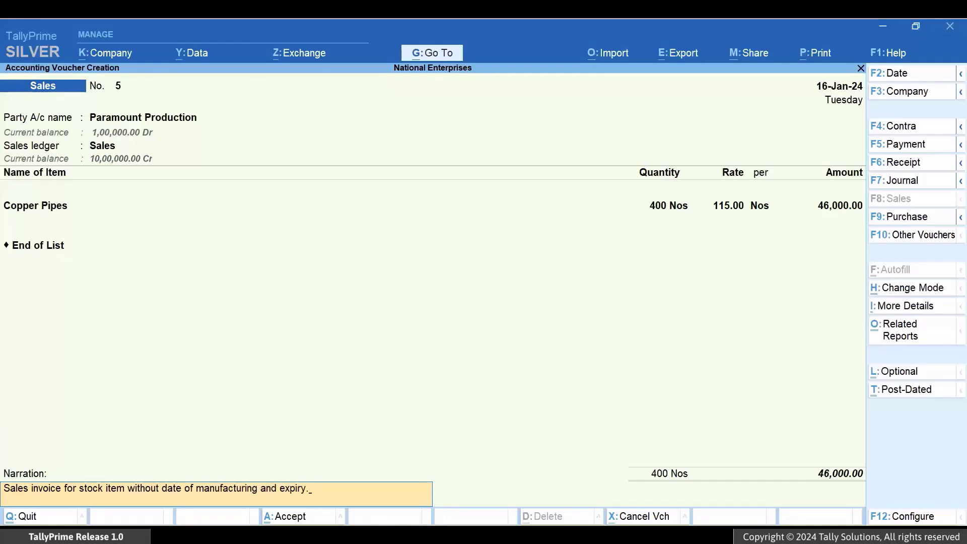
{"action": "key", "text": "Return"}
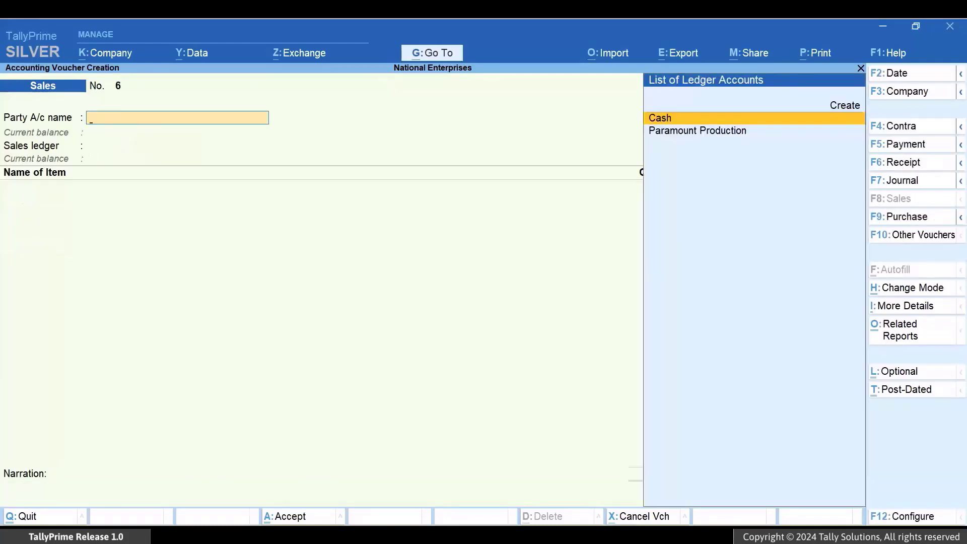
Open the Batch Summary report for Copper Pipes
{"action": "key", "text": "alt"}
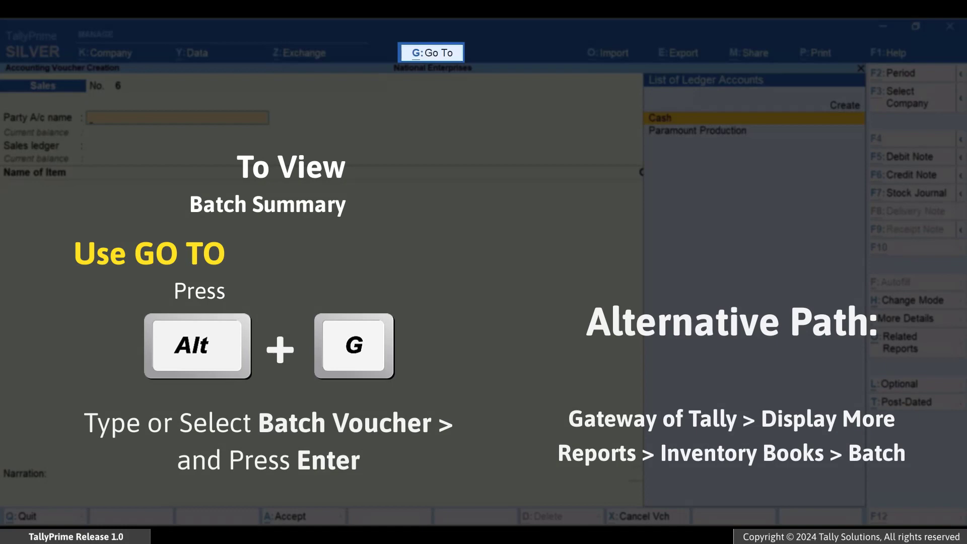
{"action": "key", "text": "alt+g"}
{"action": "type", "text": "Batch"}
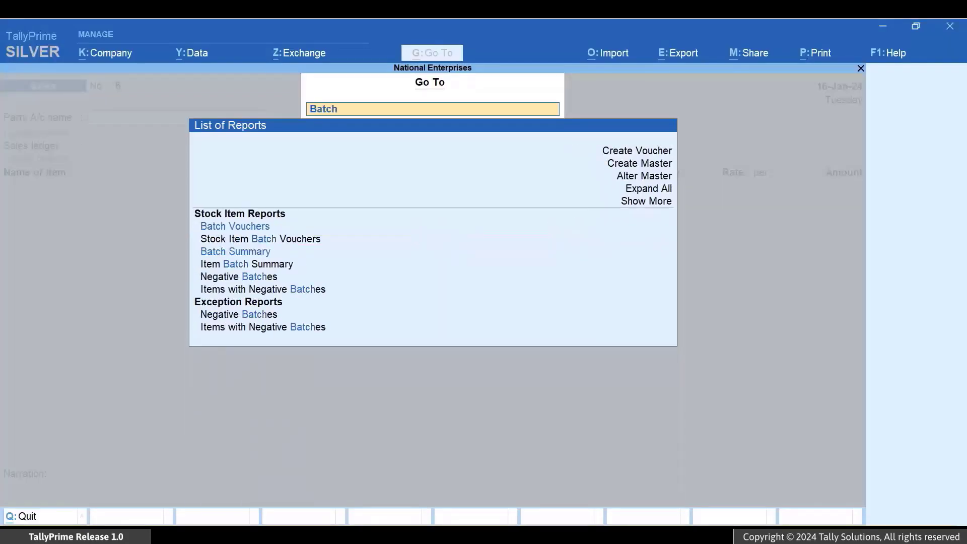
{"action": "type", "text": " Su"}
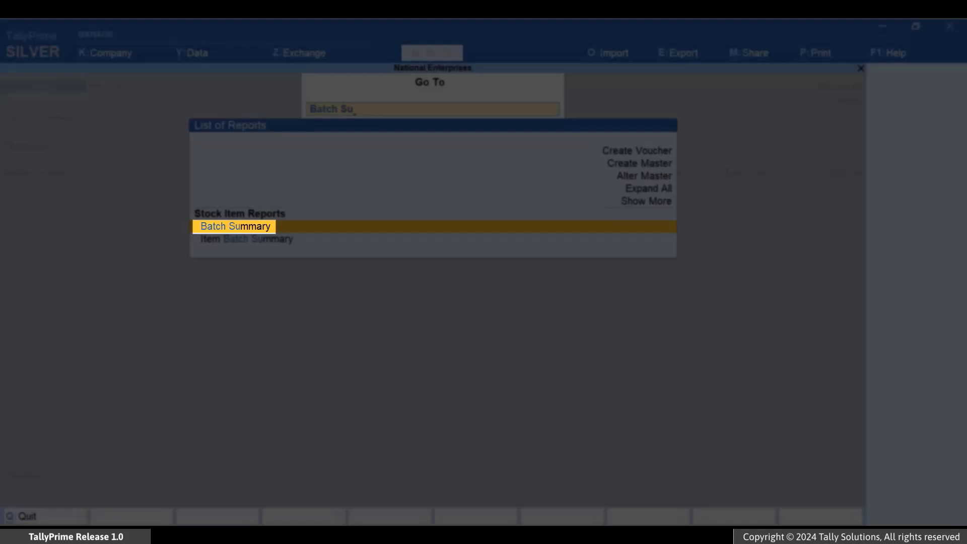
{"action": "key", "text": "Return"}
{"action": "key", "text": "Return"}
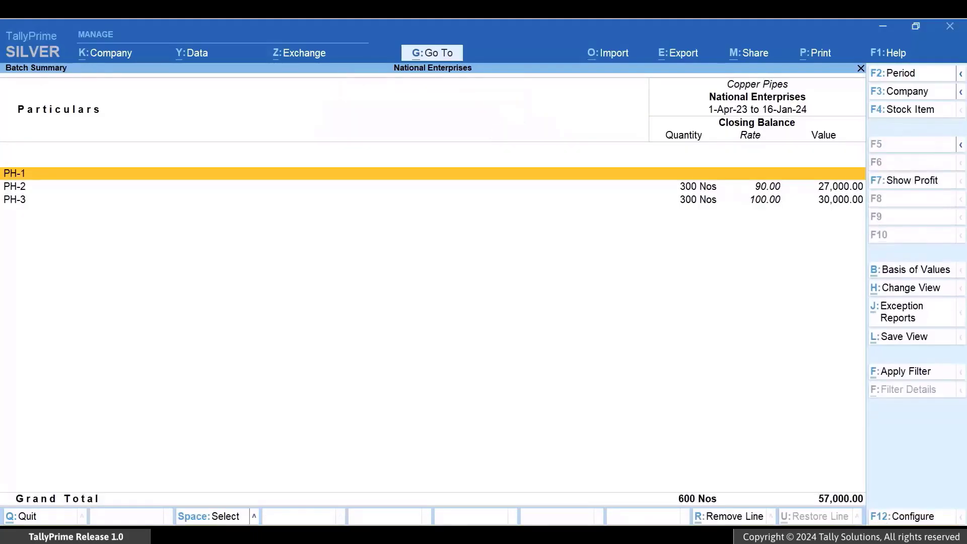
Examine the monthly summaries of batches PH-2 and PH-3, closing the reports and returning to voucher creation
{"action": "key", "text": "Down"}
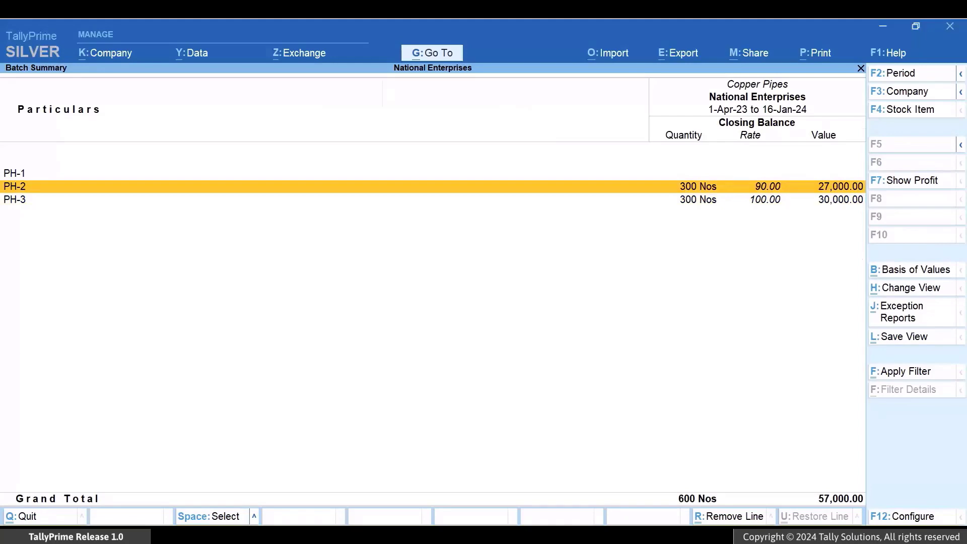
{"action": "key", "text": "Return"}
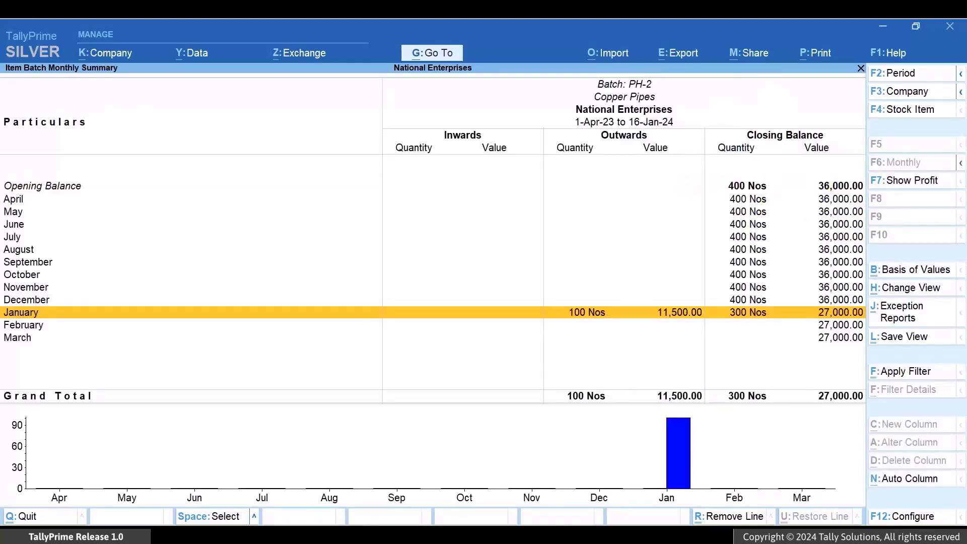
{"action": "key", "text": "Escape"}
{"action": "key", "text": "Down"}
{"action": "key", "text": "Return"}
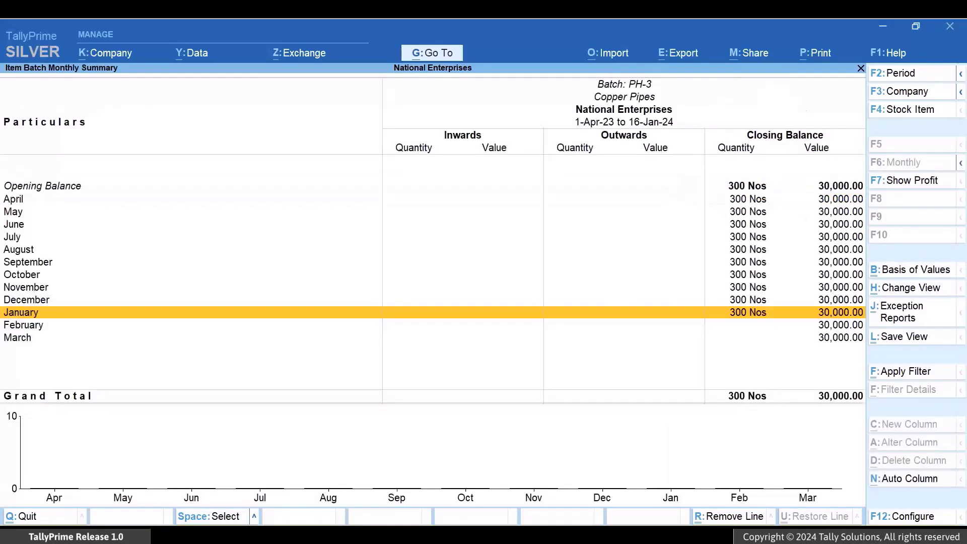
{"action": "key", "text": "Escape"}
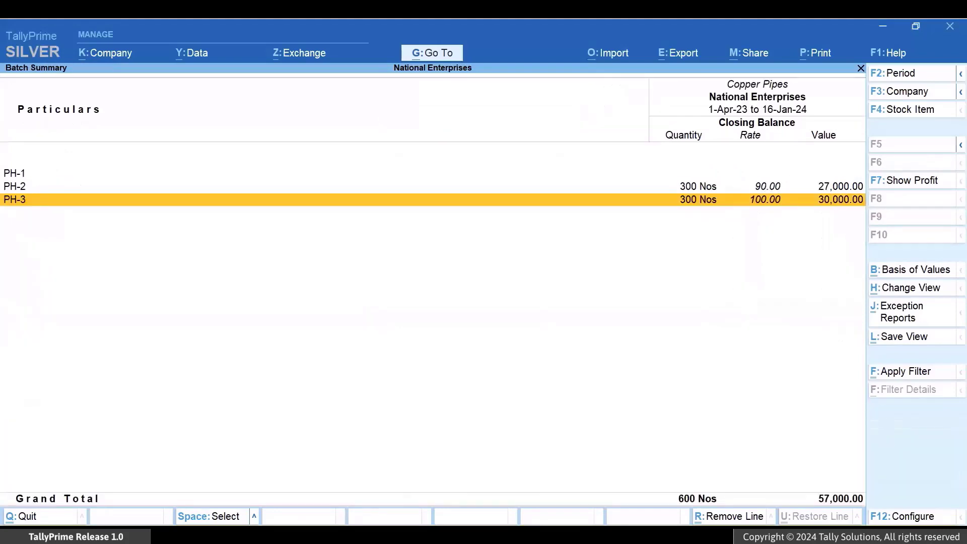
{"action": "key", "text": "Escape"}
{"action": "key", "text": "Escape"}
{"action": "key", "text": "v"}
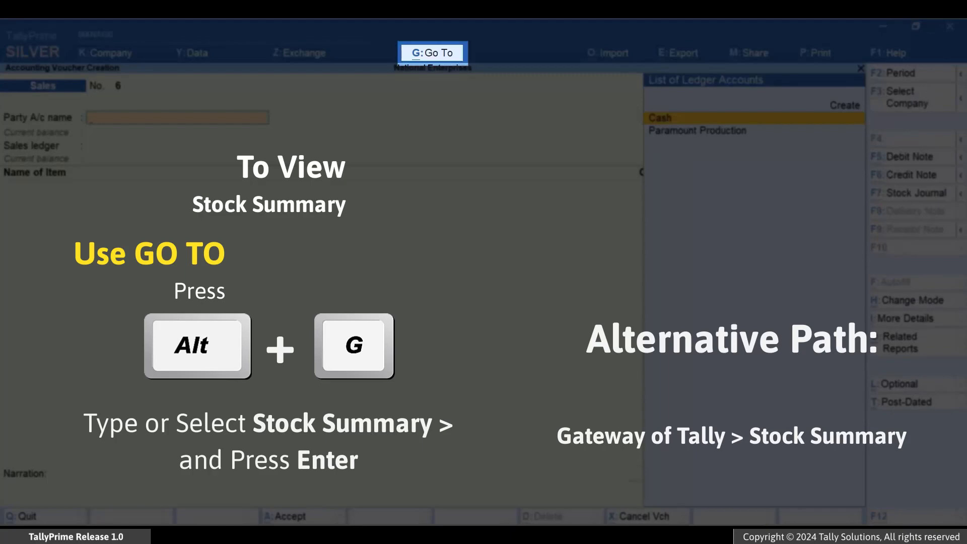
Open the Stock Summary, expand Copper Pipes into its batches and drill into batch PH-2
{"action": "key", "text": "alt+g"}
{"action": "type", "text": "Stock Su"}
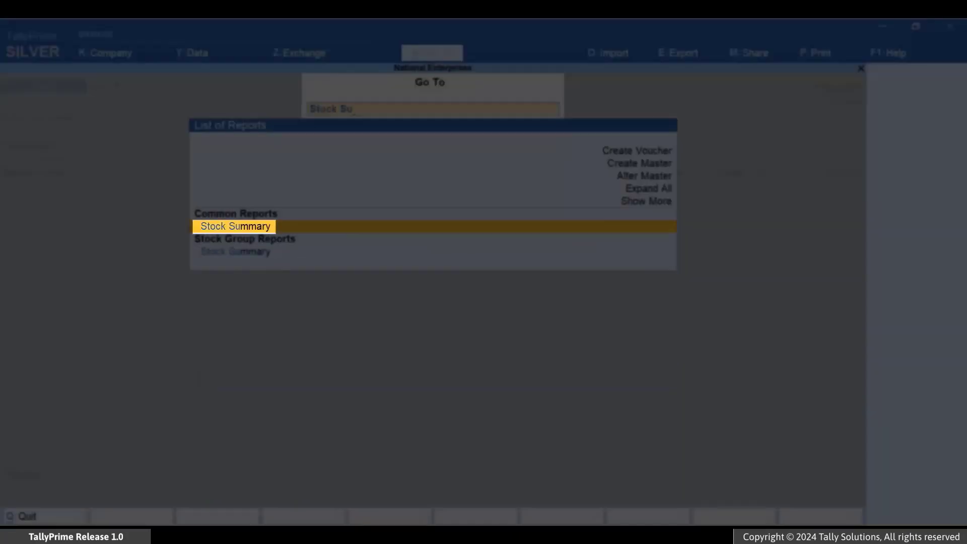
{"action": "key", "text": "Return"}
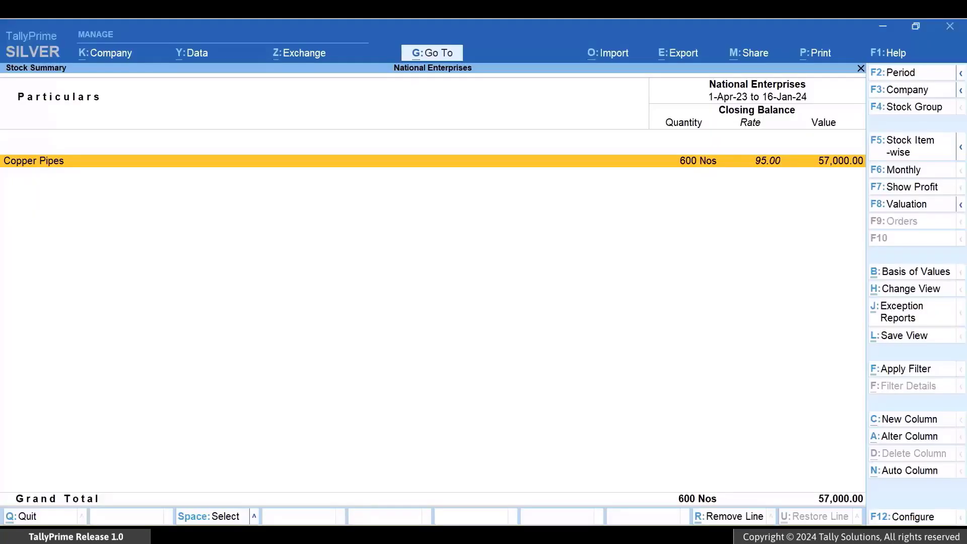
{"action": "key", "text": "shift+Return"}
{"action": "key", "text": "Down"}
{"action": "key", "text": "Down"}
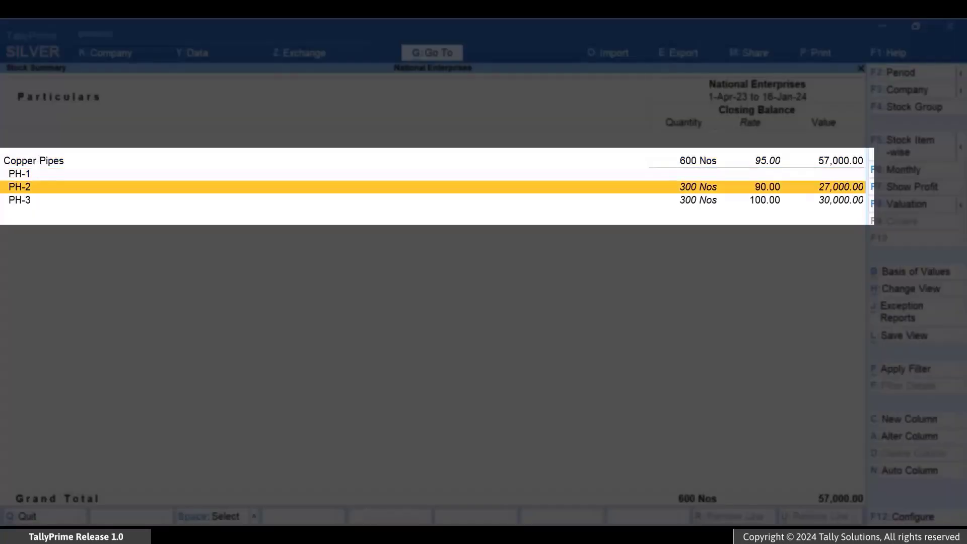
{"action": "key", "text": "Return"}
{"action": "key", "text": "Return"}
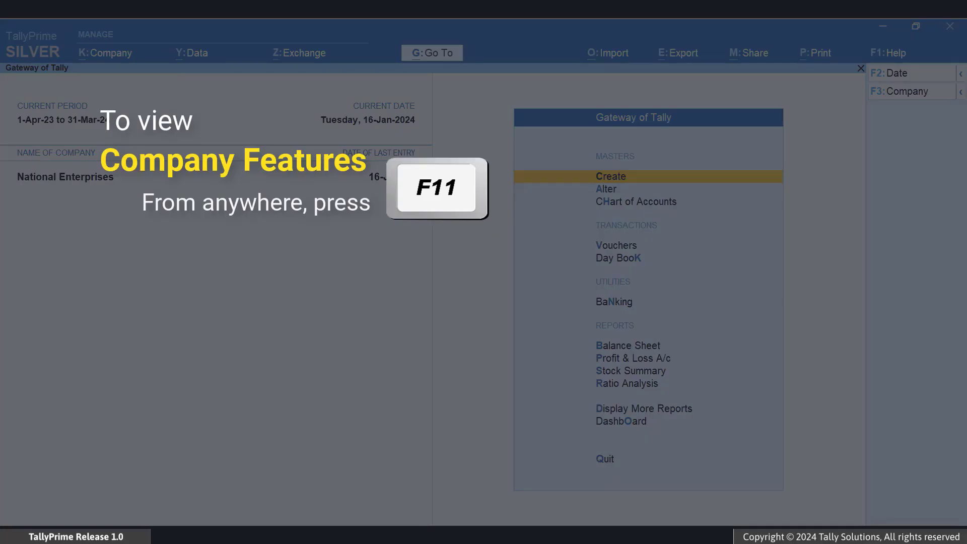
Enable Maintain Expiry Date for Batches in the company features and save the change
{"action": "key", "text": "F11"}
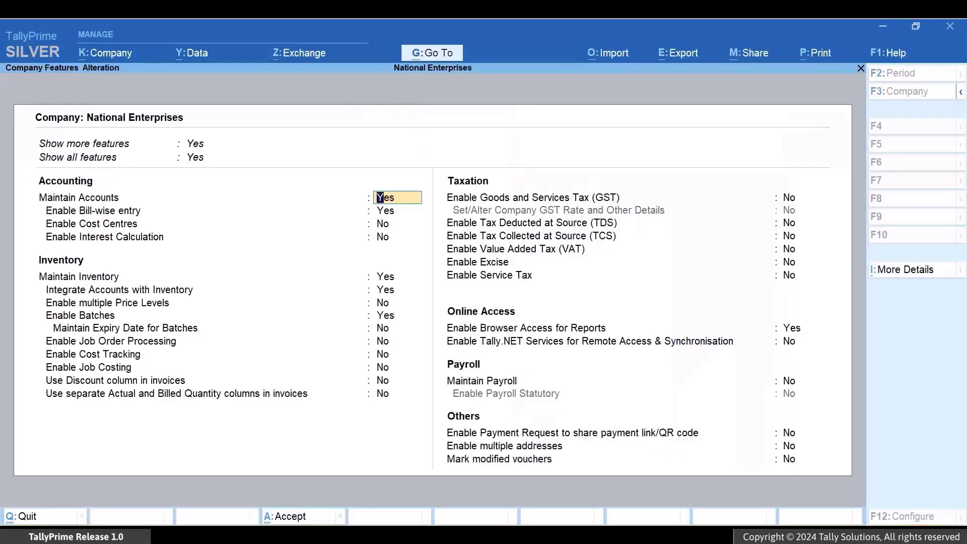
{"action": "key", "text": "Down"}
{"action": "key", "text": "Down"}
{"action": "key", "text": "Down"}
{"action": "key", "text": "Down"}
{"action": "key", "text": "Down"}
{"action": "key", "text": "Down"}
{"action": "key", "text": "Down"}
{"action": "key", "text": "Down"}
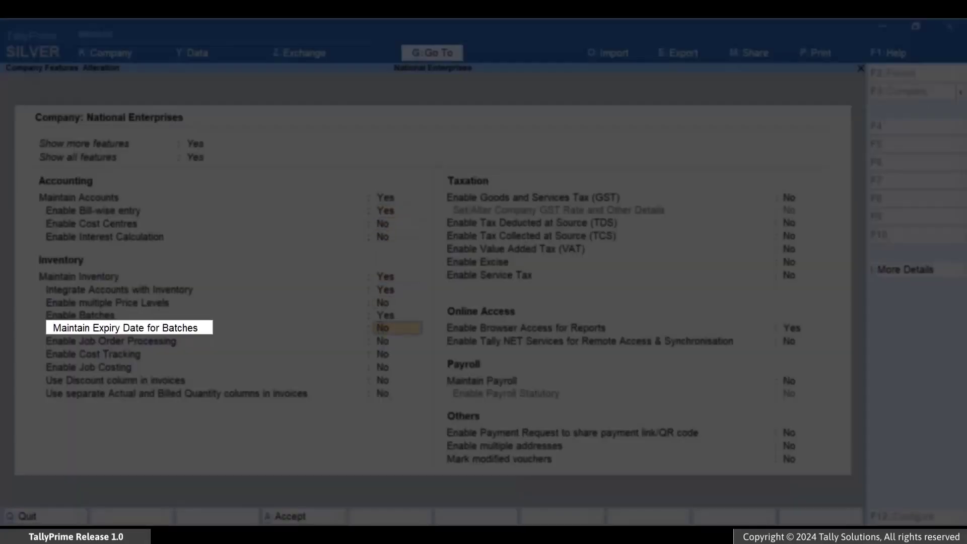
{"action": "key", "text": "y"}
{"action": "key", "text": "Up"}
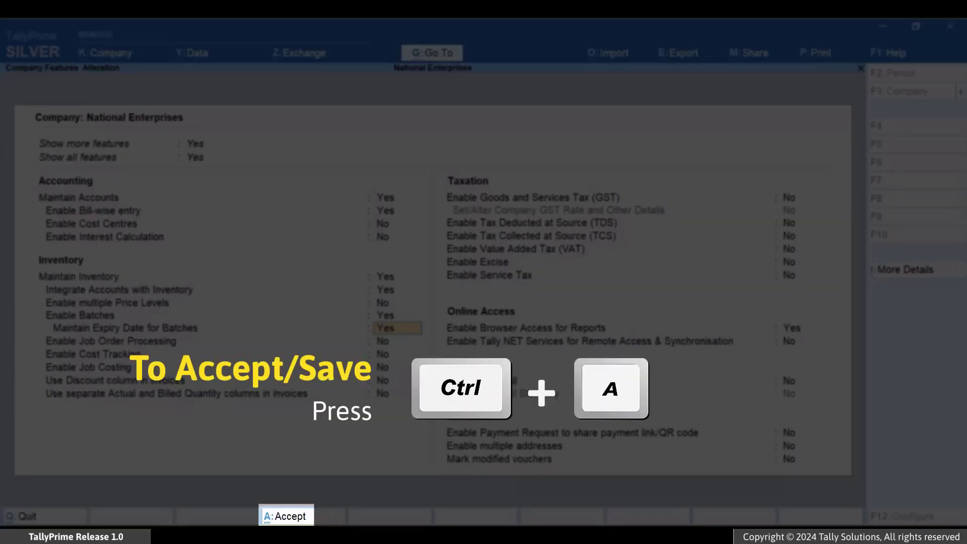
{"action": "key", "text": "ctrl+a"}
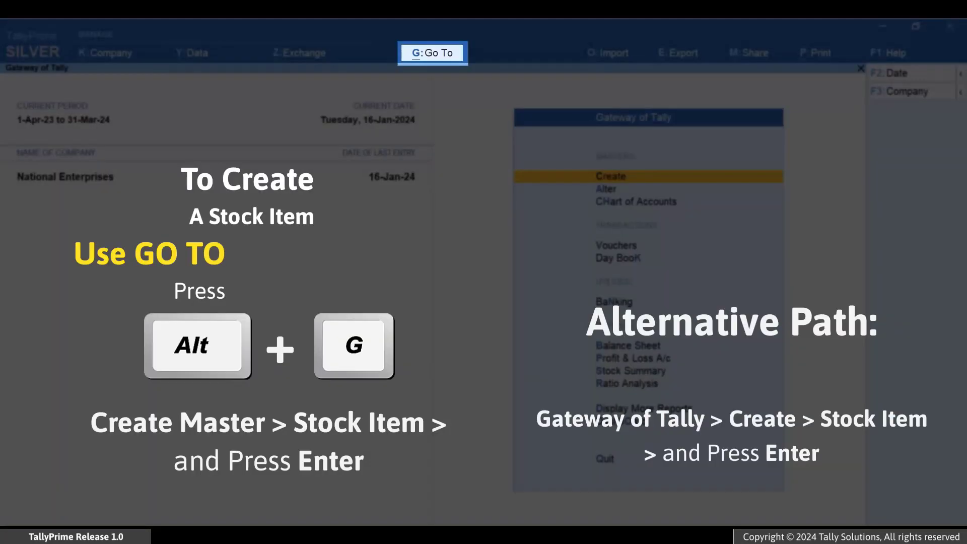
Start creating a new Stock Item master
{"action": "key", "text": "alt+g"}
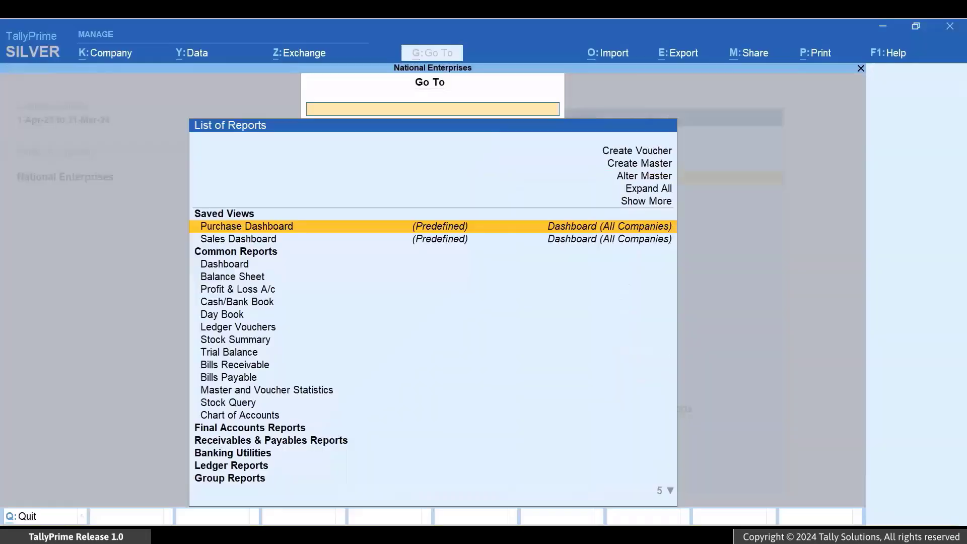
{"action": "key", "text": "Up"}
{"action": "key", "text": "Up"}
{"action": "key", "text": "Up"}
{"action": "key", "text": "Up"}
{"action": "key", "text": "Up"}
{"action": "key", "text": "Return"}
{"action": "key", "text": "Down"}
{"action": "key", "text": "Down"}
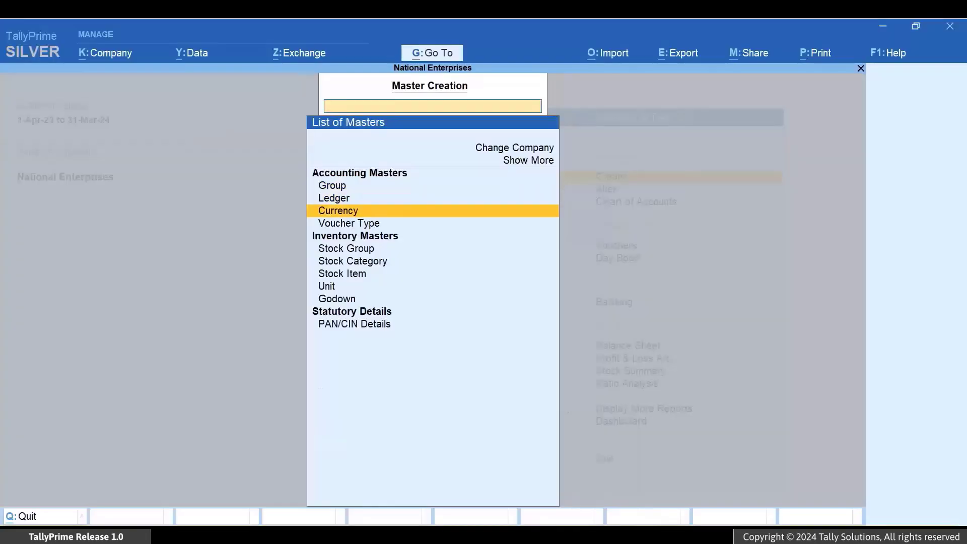
{"action": "key", "text": "Down"}
{"action": "key", "text": "Down"}
{"action": "key", "text": "Down"}
{"action": "key", "text": "Down"}
{"action": "key", "text": "Return"}
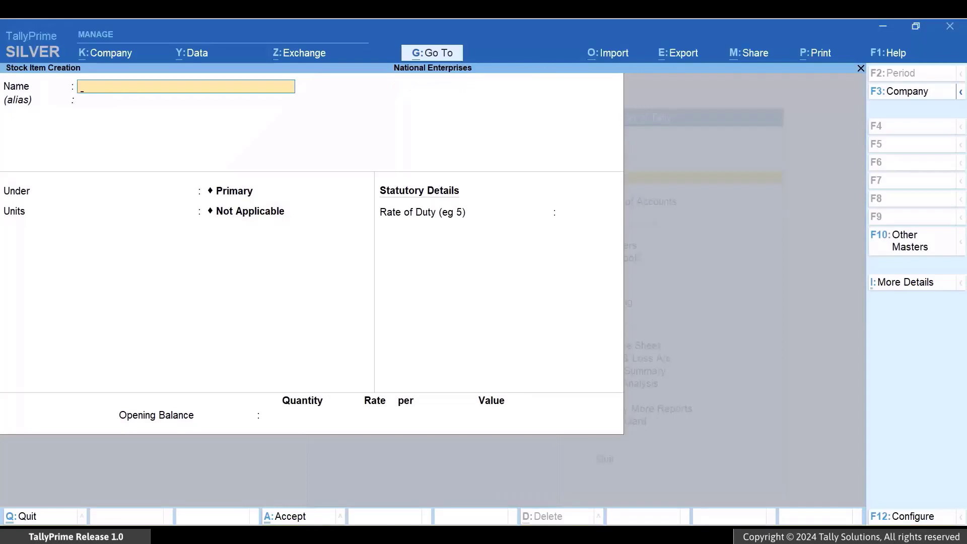
Name the stock item Polyglass Coat, keep it under Primary and set its unit to L
{"action": "type", "text": "Polyglass Coat"}
{"action": "key", "text": "Return"}
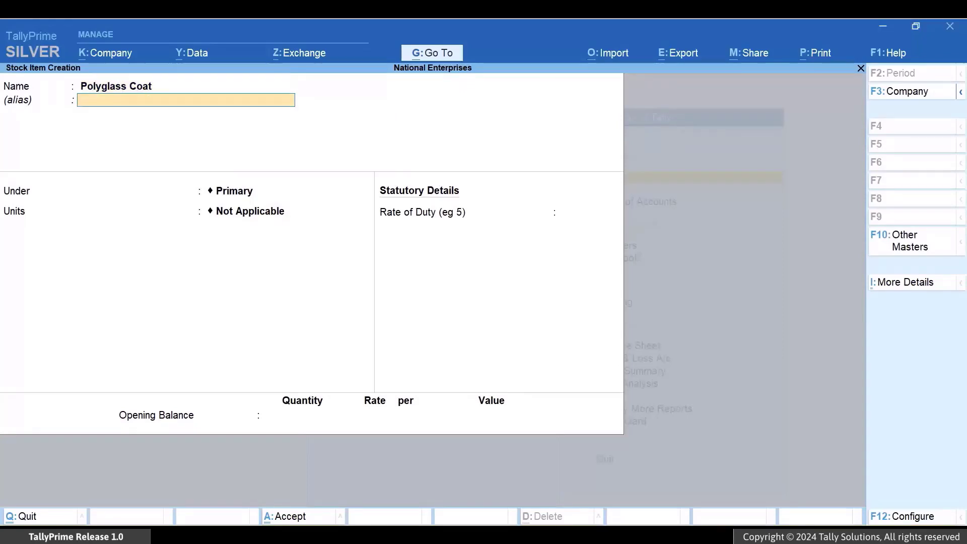
{"action": "key", "text": "Return"}
{"action": "key", "text": "Return"}
{"action": "key", "text": "Down"}
{"action": "key", "text": "Return"}
Set Maintain in batches, Track date of manufacturing and Use expiry dates to Yes for Polyglass Coat
{"action": "type", "text": "y"}
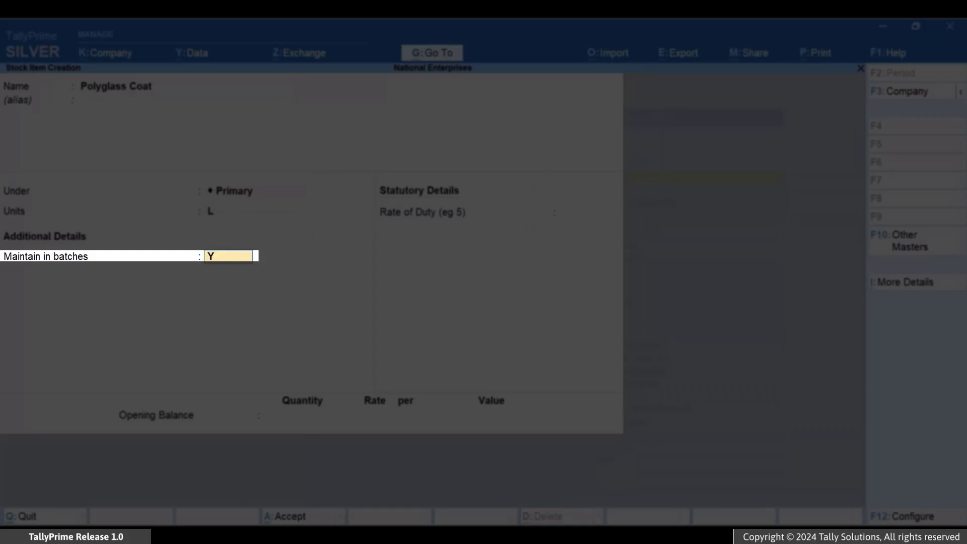
{"action": "key", "text": "Return"}
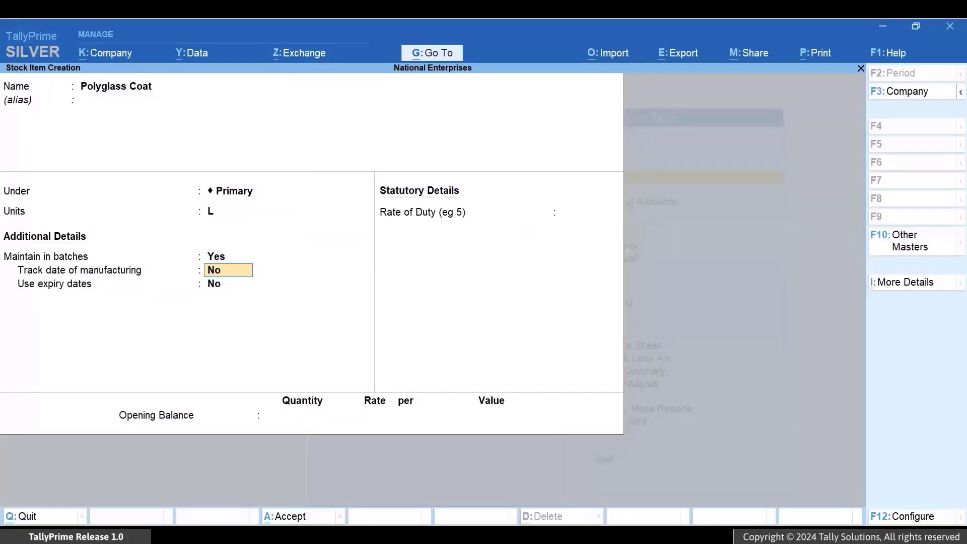
{"action": "type", "text": "y"}
{"action": "key", "text": "Return"}
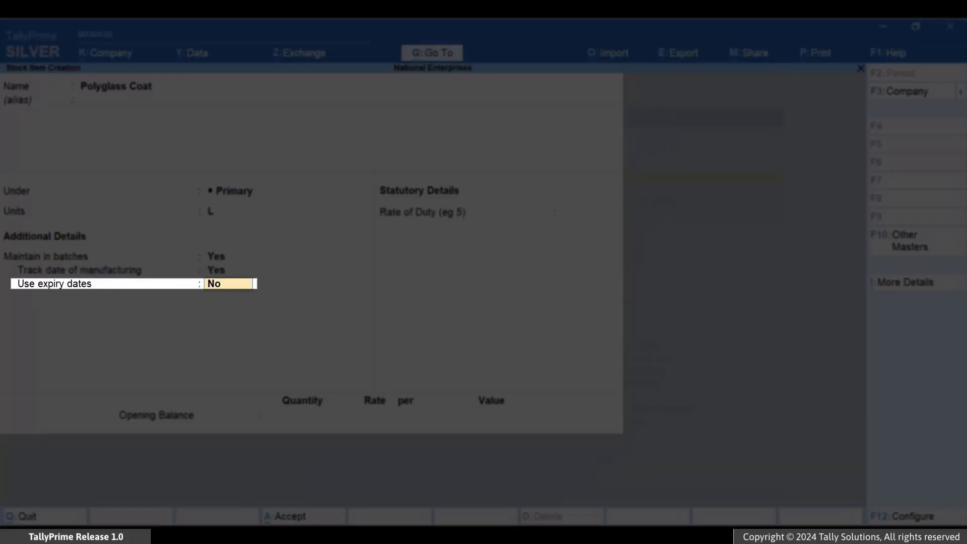
{"action": "type", "text": "y"}
{"action": "key", "text": "Return"}
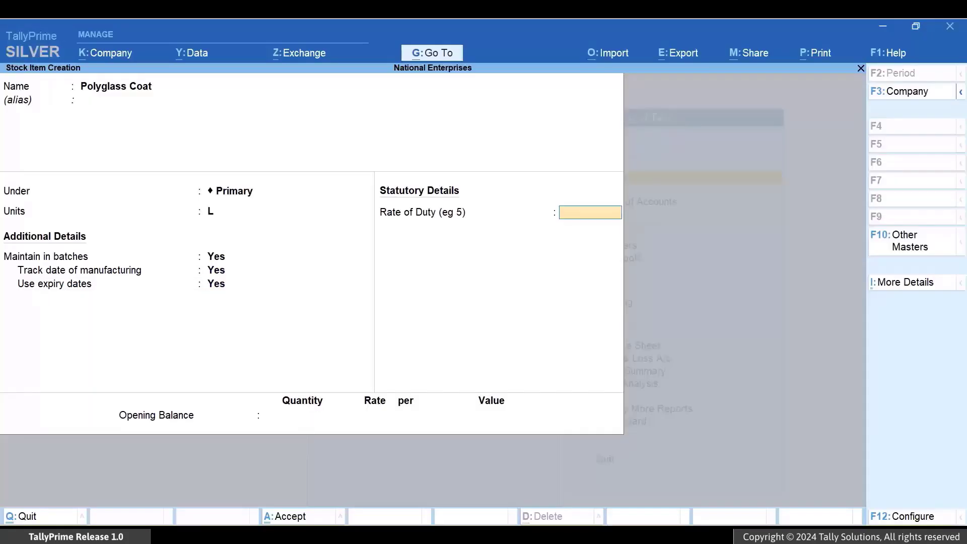
Set the opening balance quantity of Polyglass Coat to 1000 L and open its batch allocation
{"action": "key", "text": "Return"}
{"action": "type", "text": "100"}
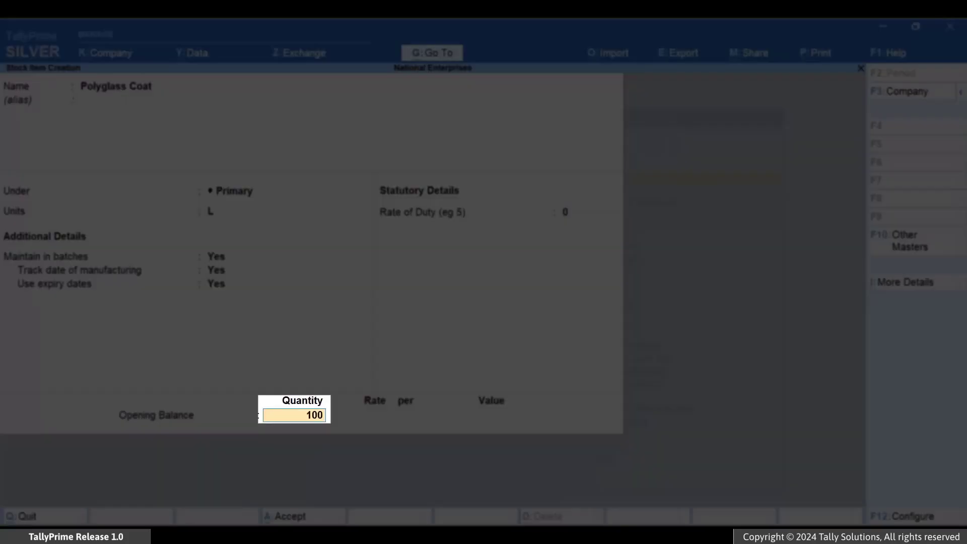
{"action": "type", "text": "0"}
{"action": "key", "text": "Return"}
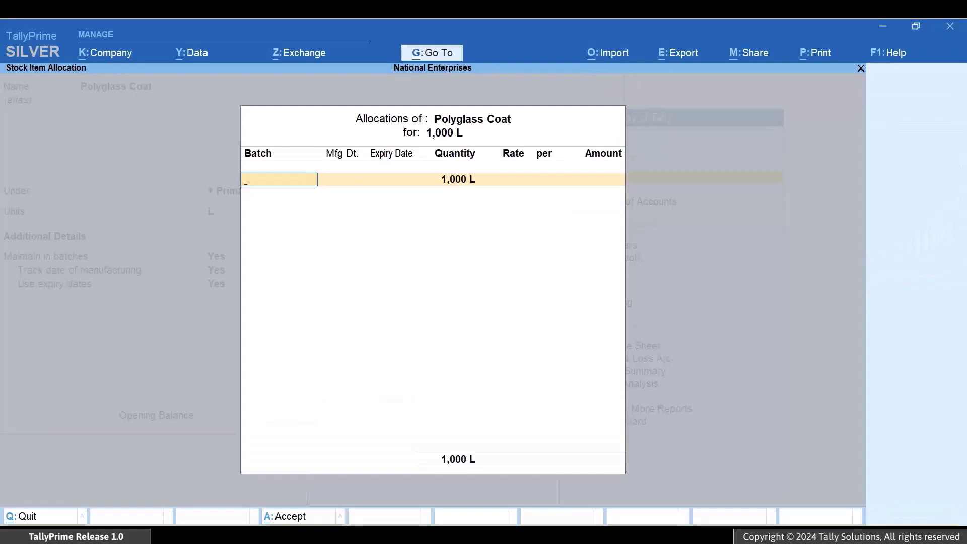
Allocate 500 L to batch PG-1, manufactured 5-Oct-23 and expiring 5-Jan-24, at a rate of 1,000 per L
{"action": "type", "text": "PG-1"}
{"action": "key", "text": "Return"}
{"action": "type", "text": "5-Oct-23"}
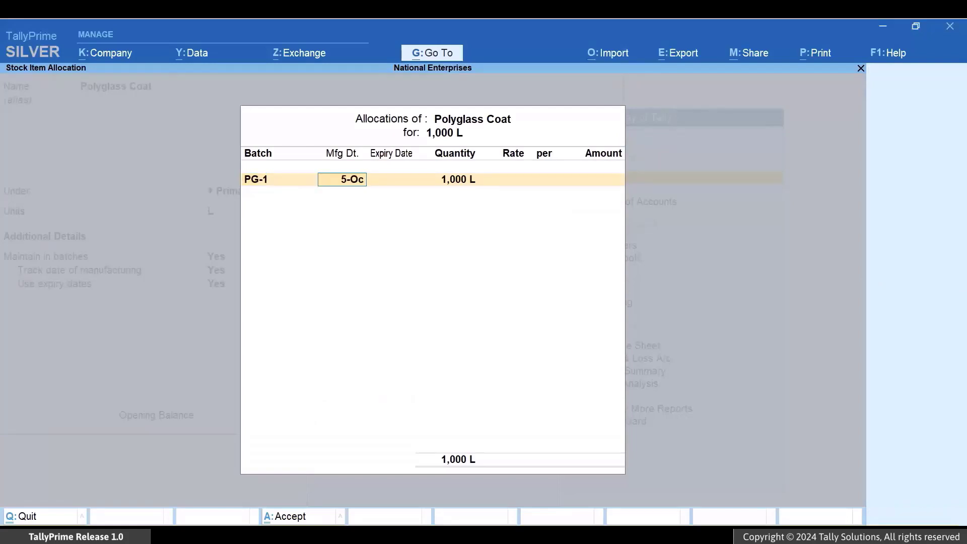
{"action": "key", "text": "Return"}
{"action": "type", "text": "5-Jan-24"}
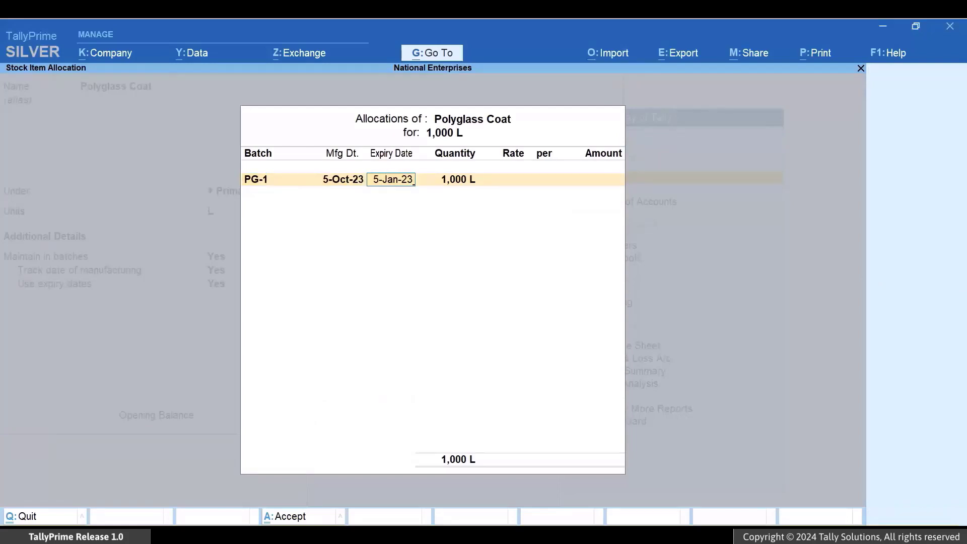
{"action": "key", "text": "Return"}
{"action": "type", "text": "500"}
{"action": "key", "text": "Return"}
{"action": "type", "text": "1000"}
{"action": "key", "text": "Return"}
{"action": "key", "text": "Return"}
{"action": "key", "text": "Return"}
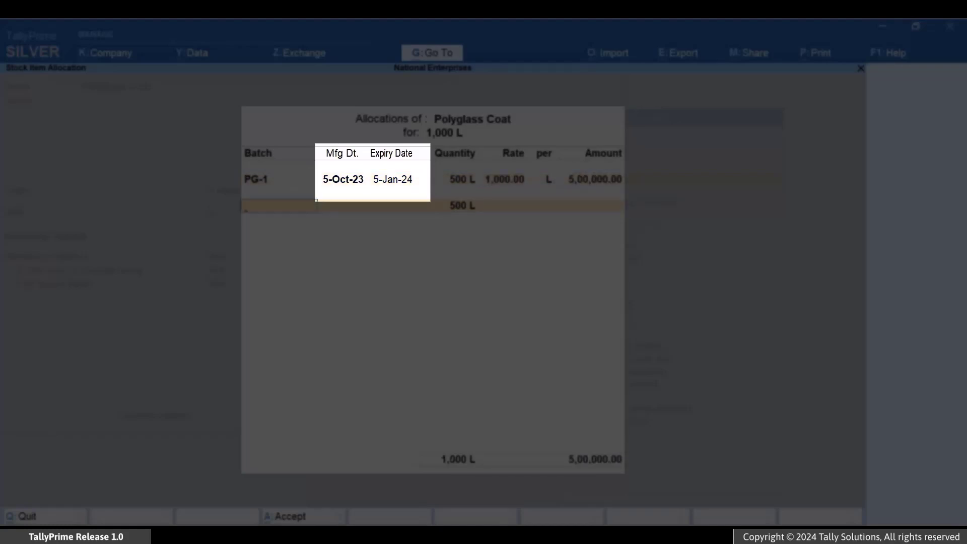
Allocate the remaining 500 L to batch PG-2, manufactured 5-Dec-23 and expiring 5-Mar-24, at 1,000 per L, and save the stock item
{"action": "type", "text": "PG-2"}
{"action": "key", "text": "Return"}
{"action": "type", "text": "5-Dec-23"}
{"action": "key", "text": "Return"}
{"action": "type", "text": "5-Mar-24"}
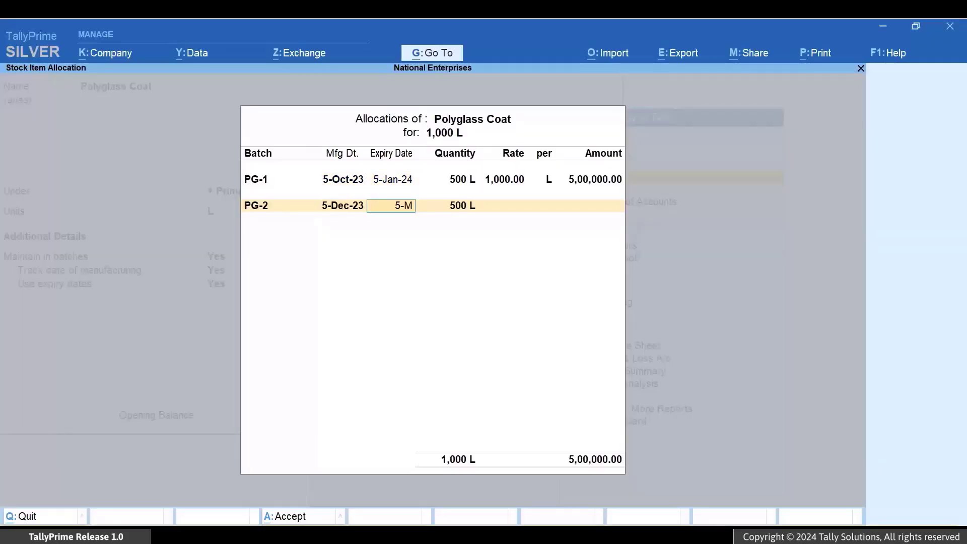
{"action": "key", "text": "Return"}
{"action": "key", "text": "Return"}
{"action": "type", "text": "1000"}
{"action": "key", "text": "Return"}
{"action": "key", "text": "Return"}
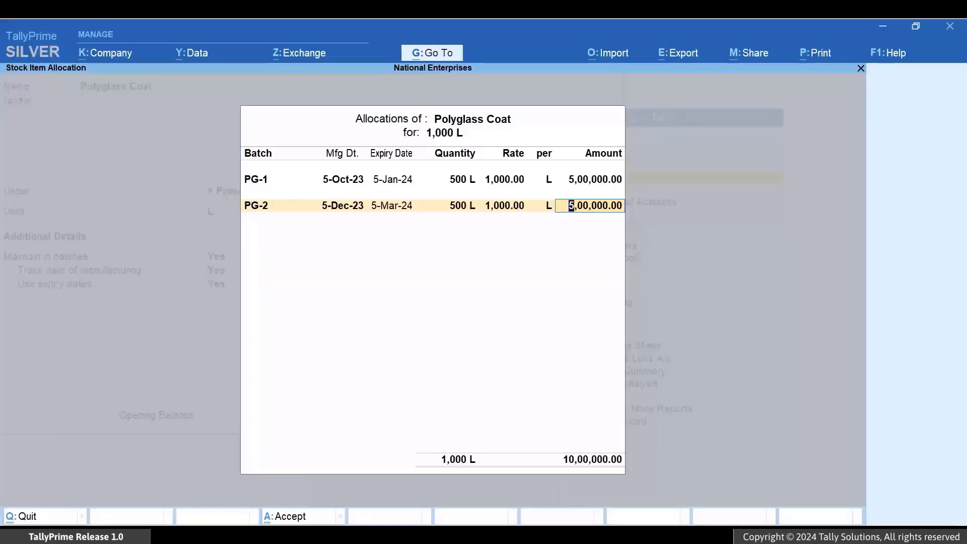
{"action": "key", "text": "ctrl+a"}
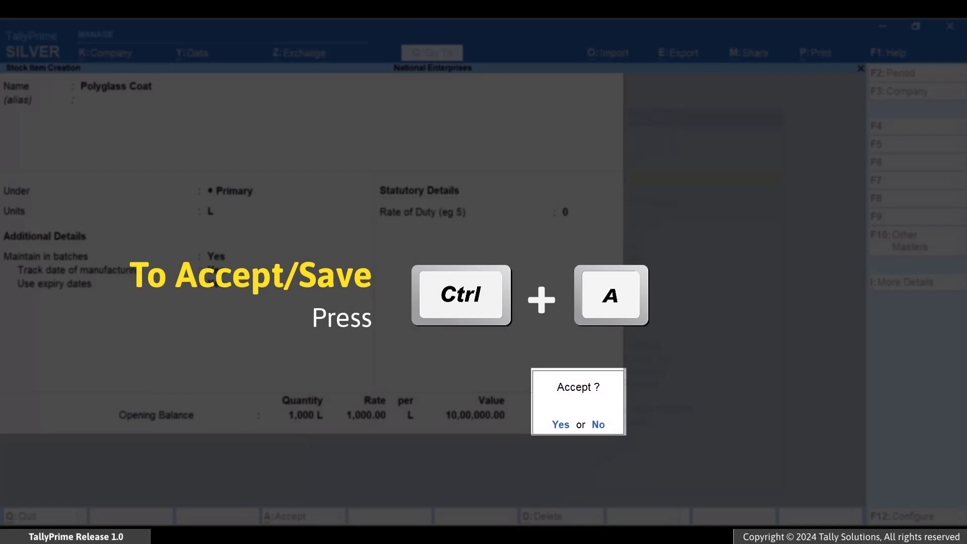
{"action": "key", "text": "ctrl+a"}
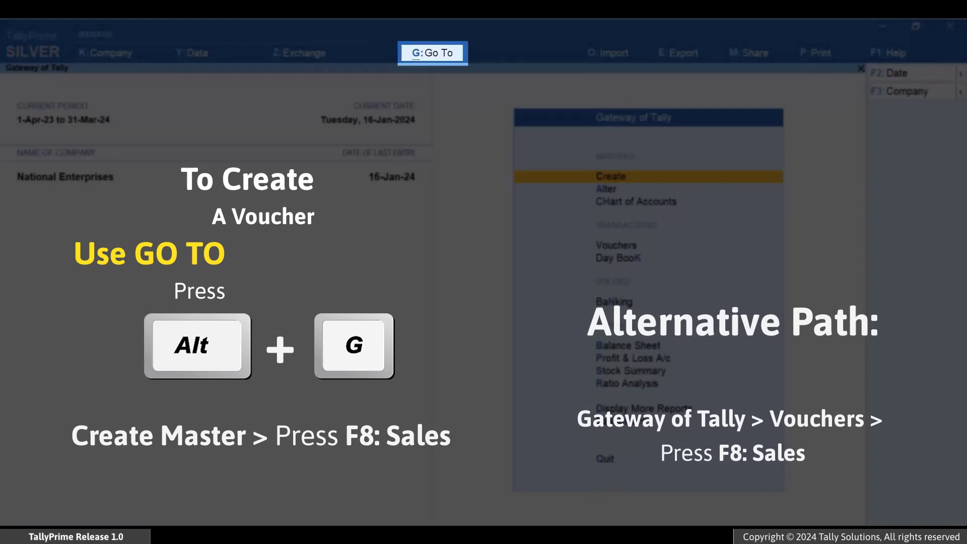
Start creating a new Sales voucher
{"action": "key", "text": "alt+g"}
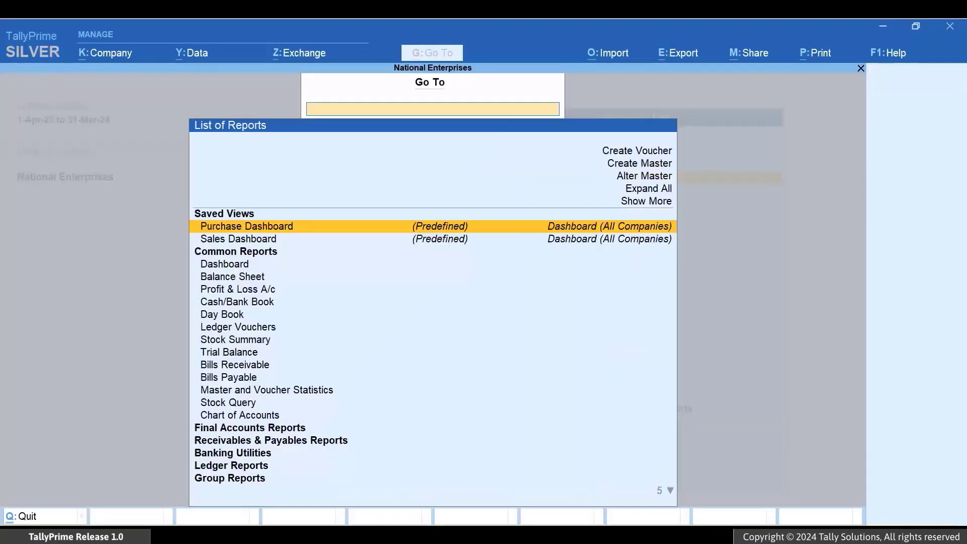
{"action": "key", "text": "Up"}
{"action": "key", "text": "Up"}
{"action": "key", "text": "Up"}
{"action": "key", "text": "Up"}
{"action": "key", "text": "Up"}
{"action": "key", "text": "Return"}
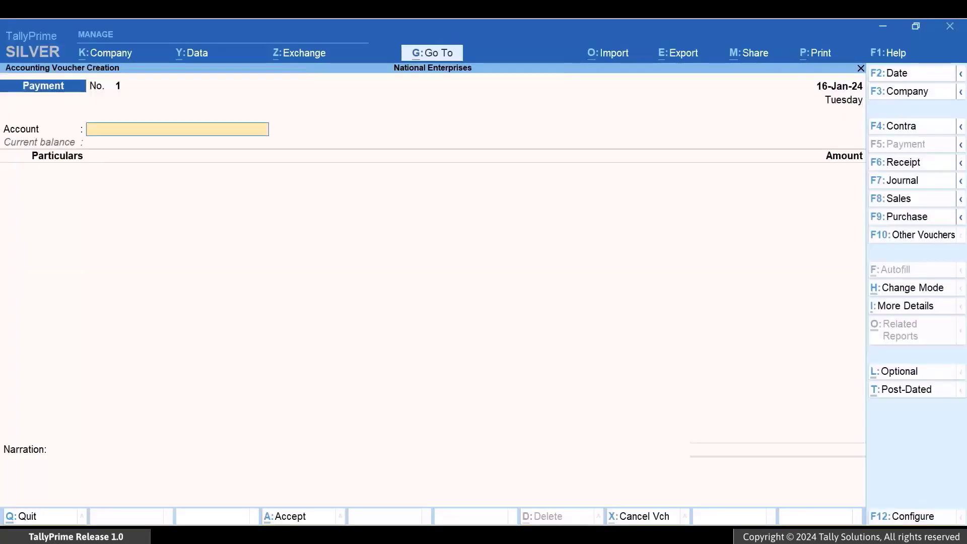
{"action": "key", "text": "F8"}
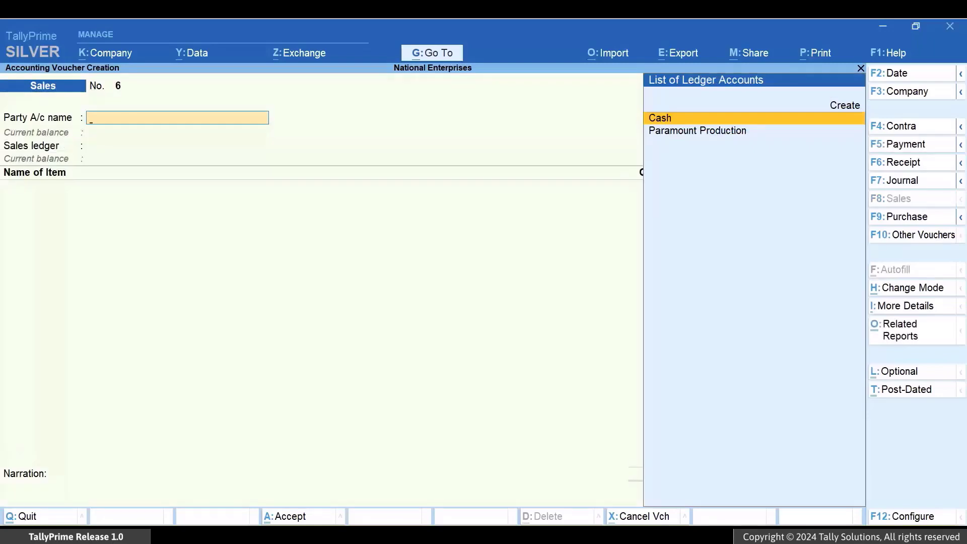
Choose Paramount Production as the party, keep the dispatch details blank and select the Sales ledger
{"action": "key", "text": "Down"}
{"action": "key", "text": "Return"}
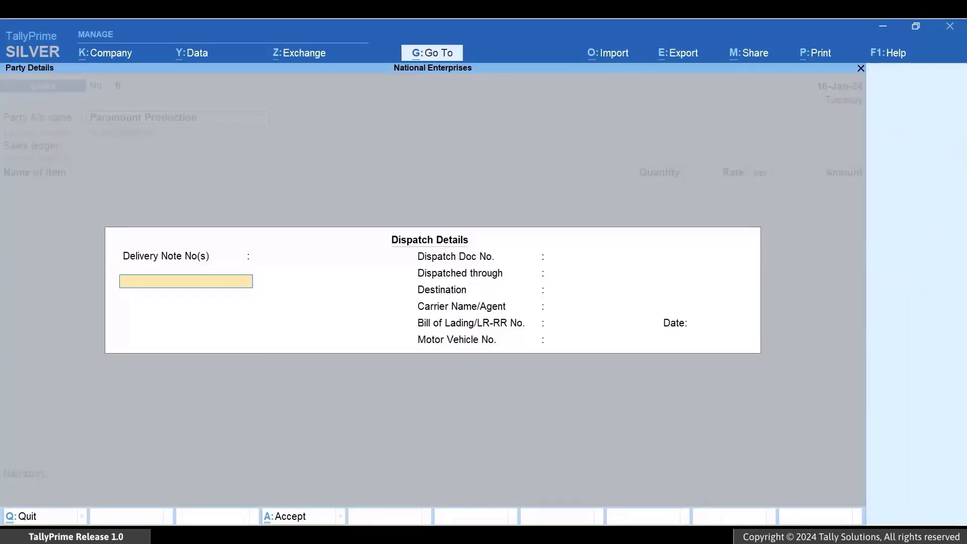
{"action": "key", "text": "ctrl+a"}
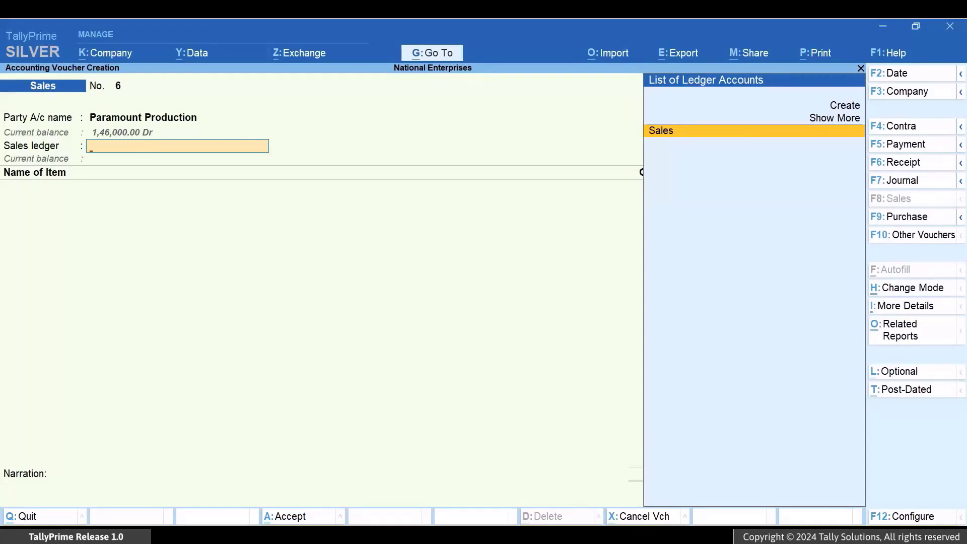
{"action": "key", "text": "Return"}
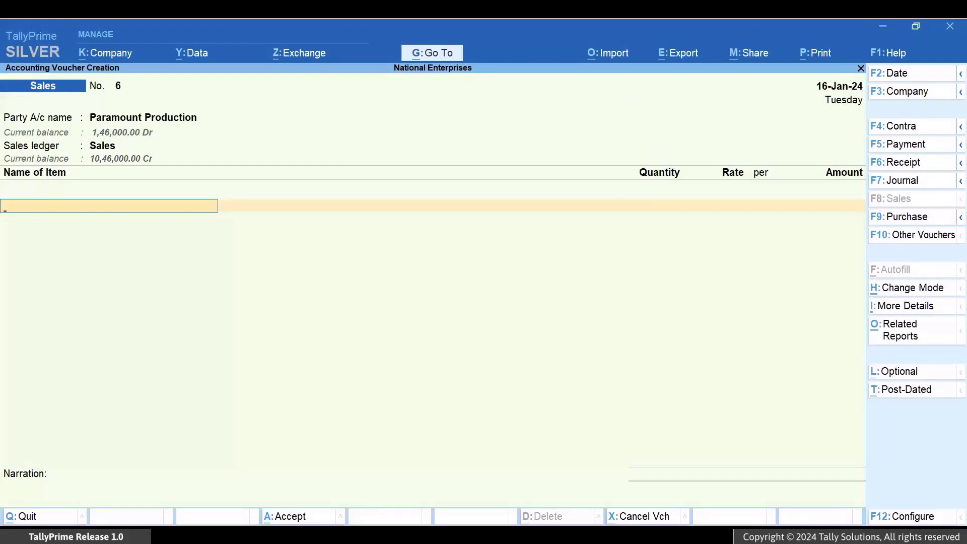
Add Polyglass Coat to the voucher from batch PG-2, with a quantity of 300 L at a rate of 1,200
{"action": "type", "text": "P"}
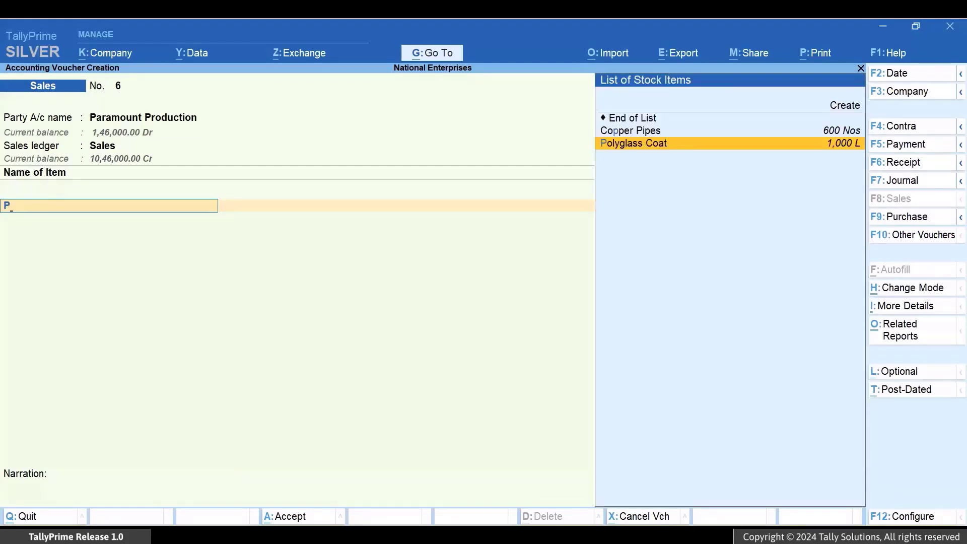
{"action": "key", "text": "Return"}
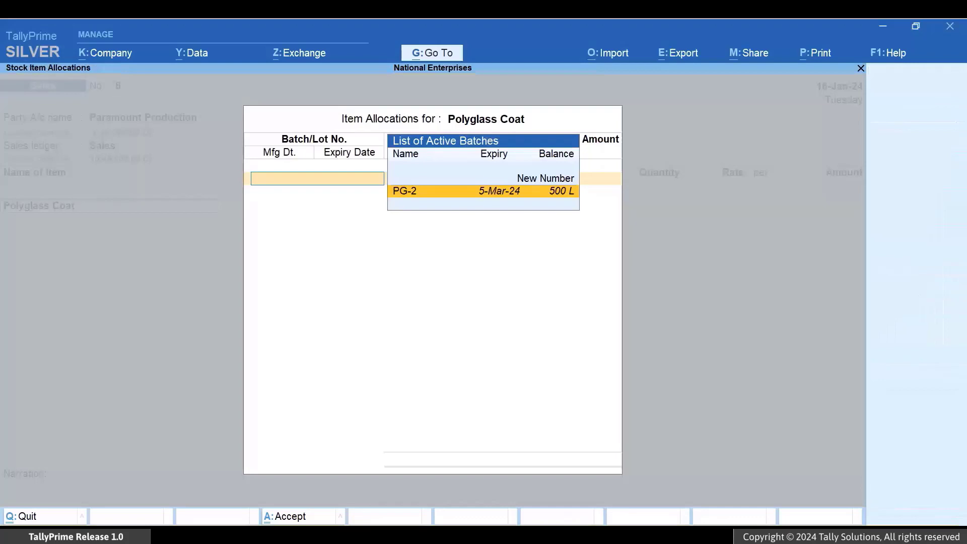
{"action": "key", "text": "Return"}
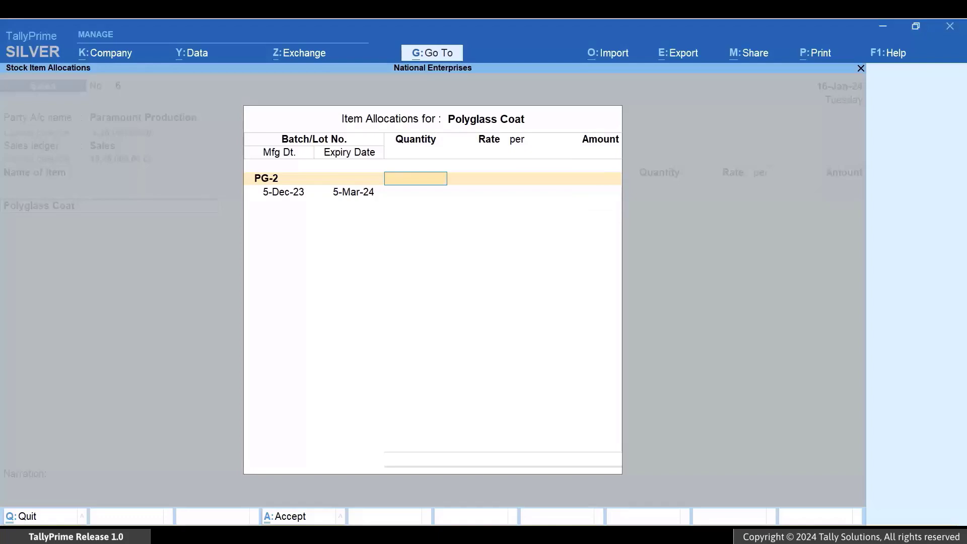
{"action": "type", "text": "300"}
{"action": "key", "text": "Return"}
{"action": "type", "text": "1,200"}
{"action": "key", "text": "Return"}
{"action": "key", "text": "Return"}
{"action": "key", "text": "Return"}
{"action": "key", "text": "Return"}
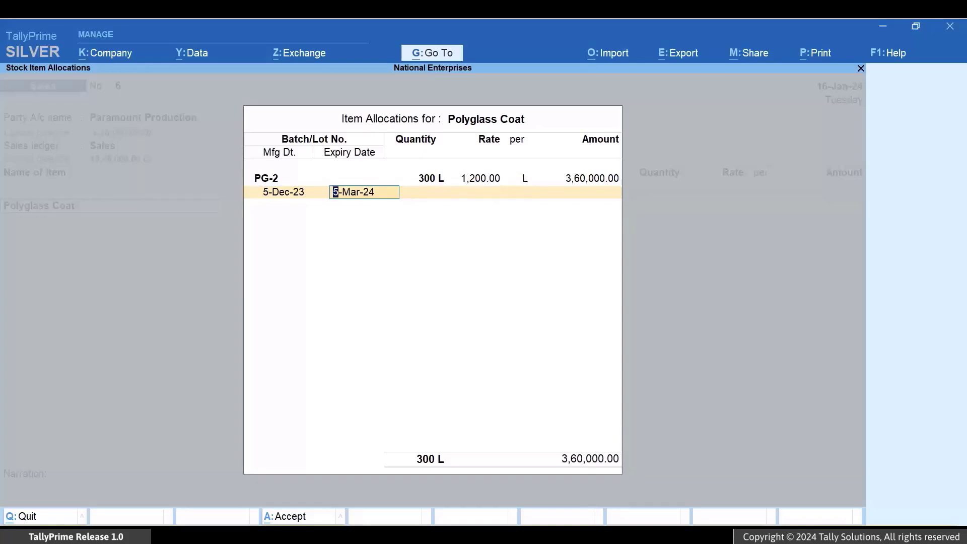
{"action": "key", "text": "Return"}
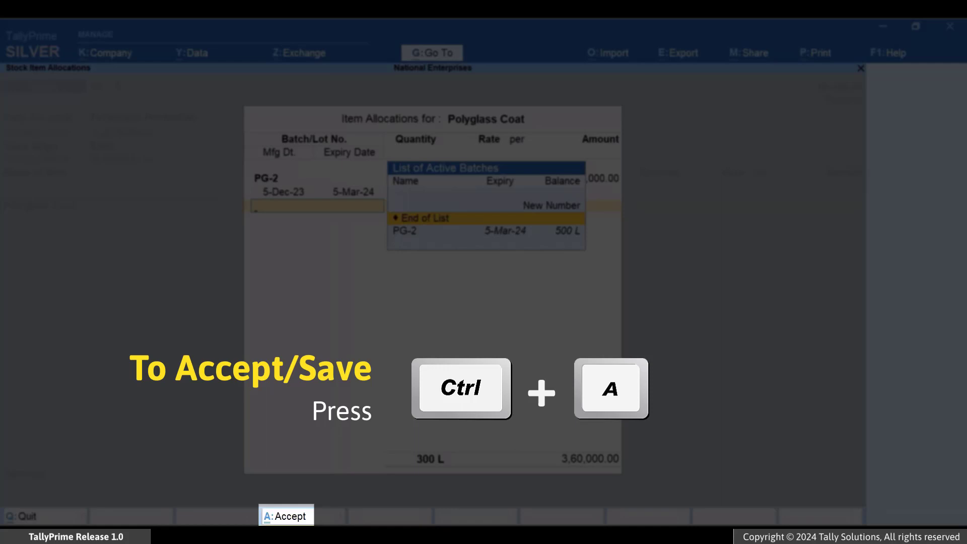
{"action": "key", "text": "Return"}
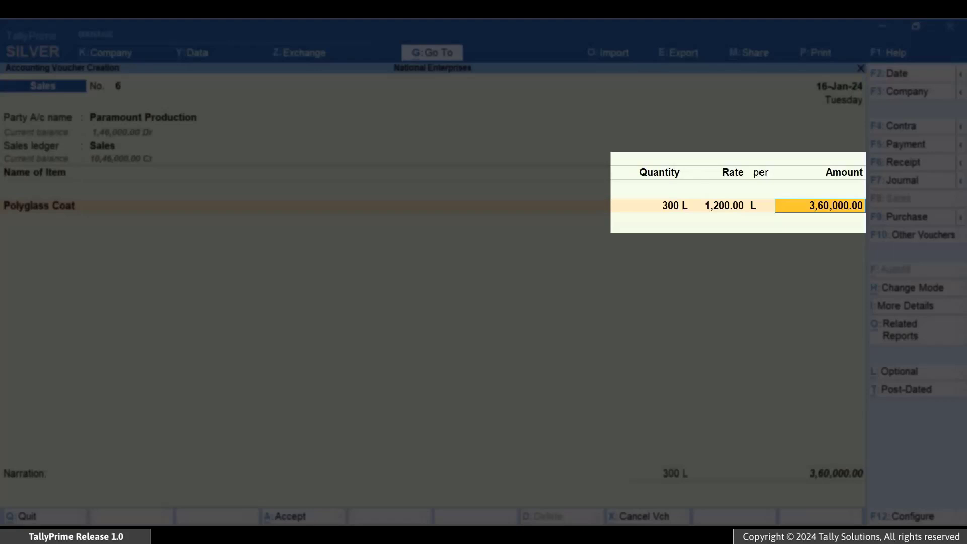
{"action": "key", "text": "Return"}
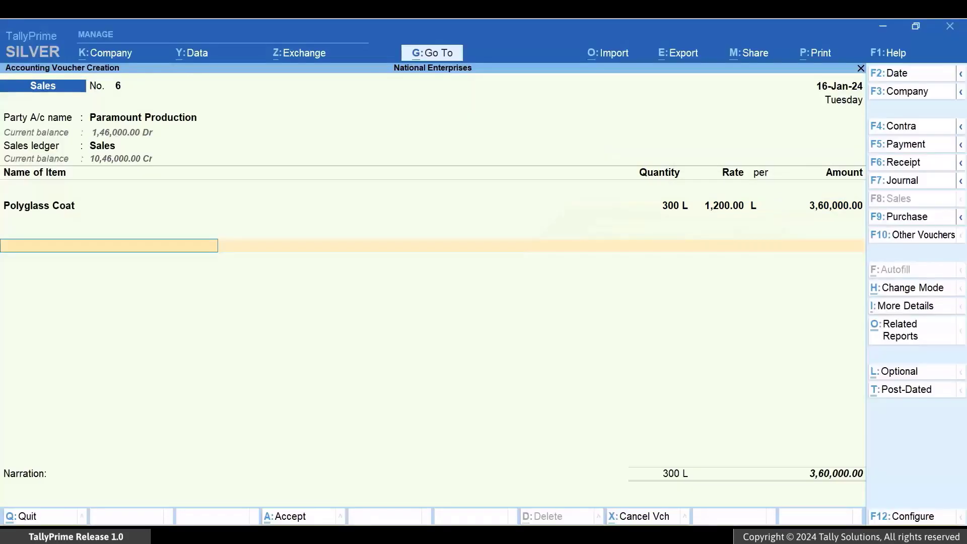
End the item list and record the full bill amount for Paramount Production as New Ref 6
{"action": "key", "text": "Return"}
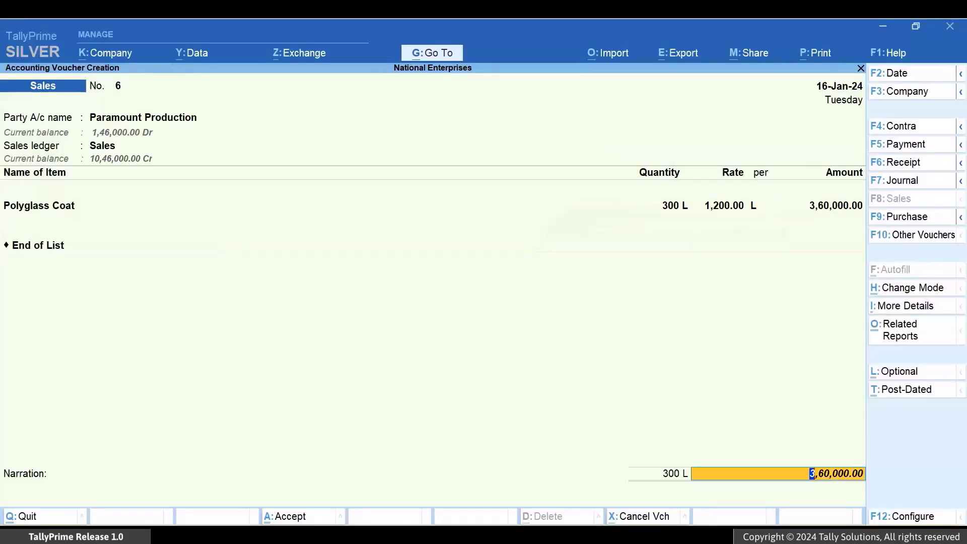
{"action": "key", "text": "Return"}
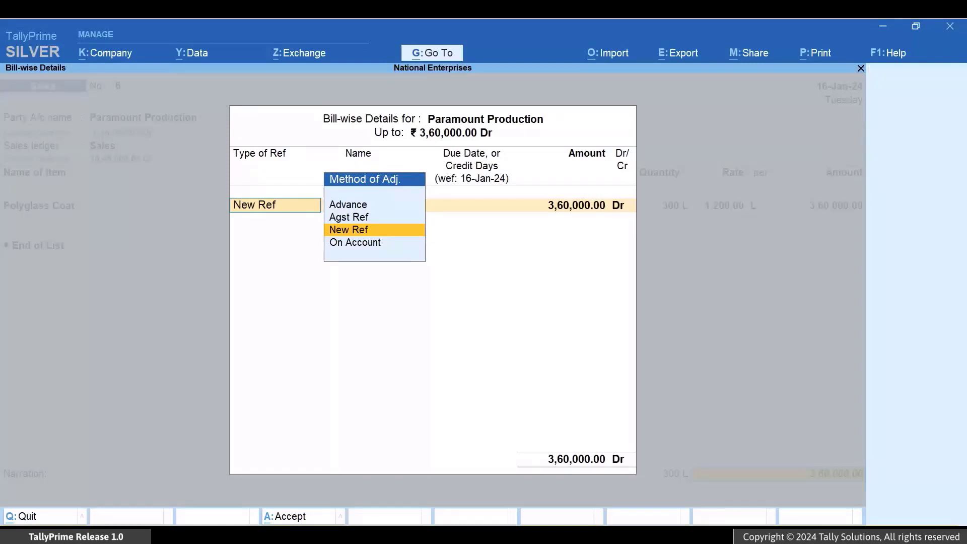
{"action": "key", "text": "Return"}
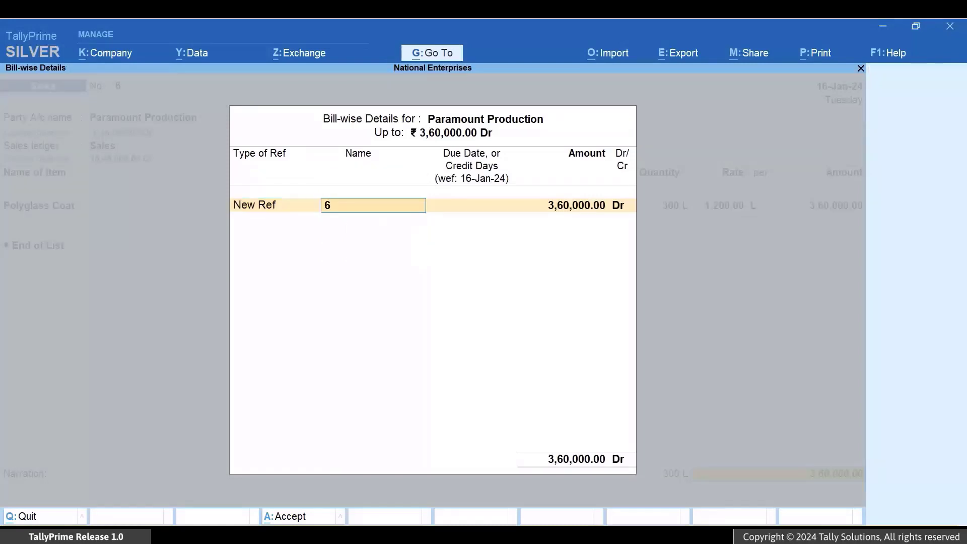
{"action": "key", "text": "Return"}
{"action": "key", "text": "Return"}
{"action": "key", "text": "Return"}
{"action": "key", "text": "Return"}
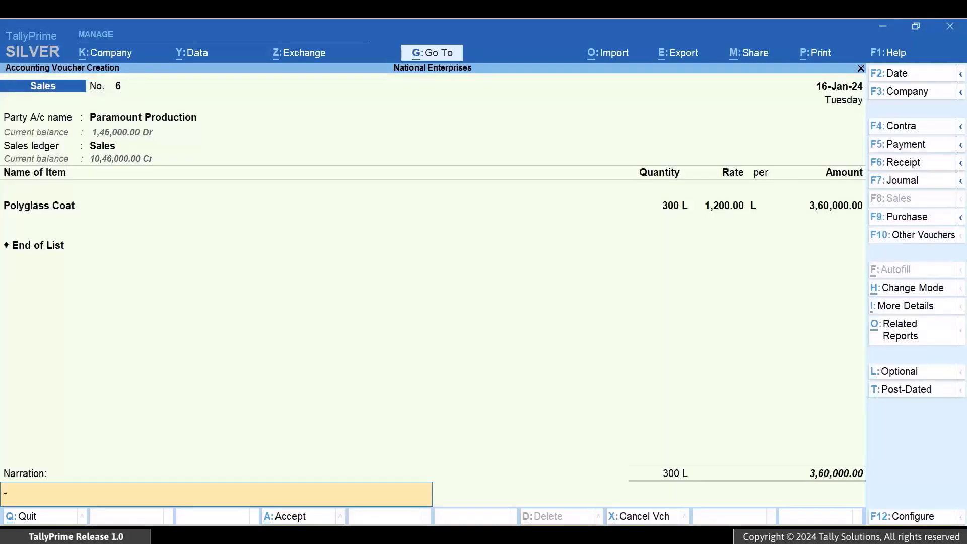
Enter the narration "Sale invoice for stock items with manufacturing and expiry dates." and save the sales voucher
{"action": "type", "text": "Sale invoice for stock items with manufacturing a"}
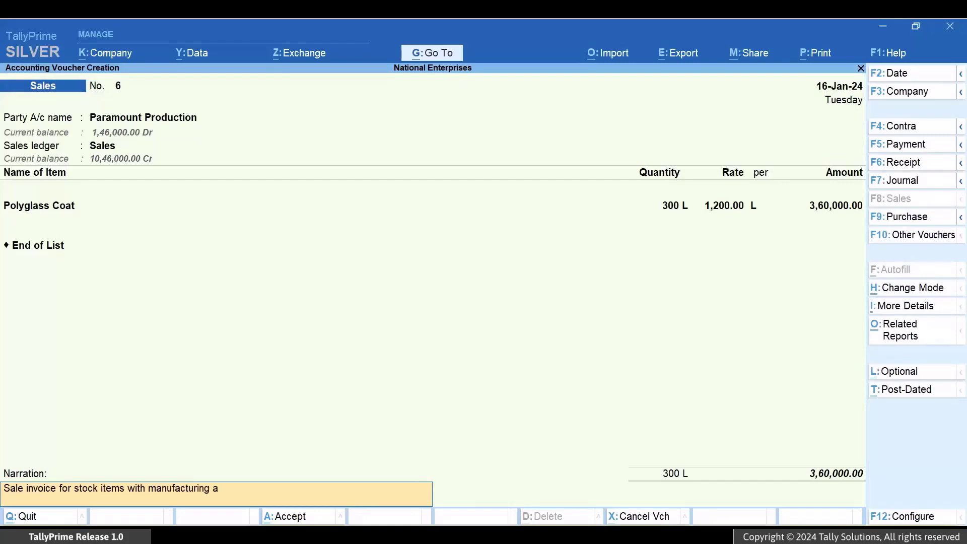
{"action": "type", "text": "nd expiry dates."}
{"action": "key", "text": "Return"}
{"action": "key", "text": "Return"}
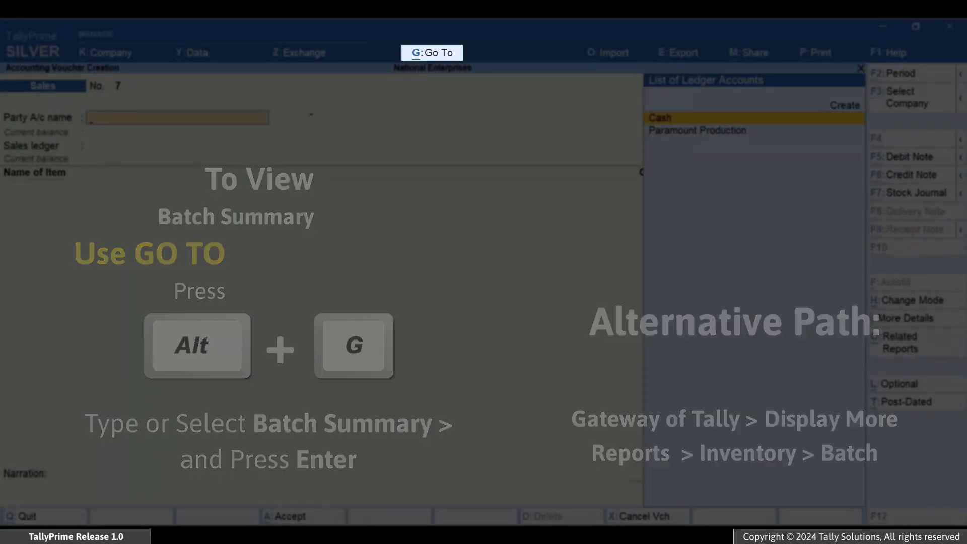
Open the Batch Summary report for Polyglass Coat
{"action": "key", "text": "alt+g"}
{"action": "type", "text": "Batch Su"}
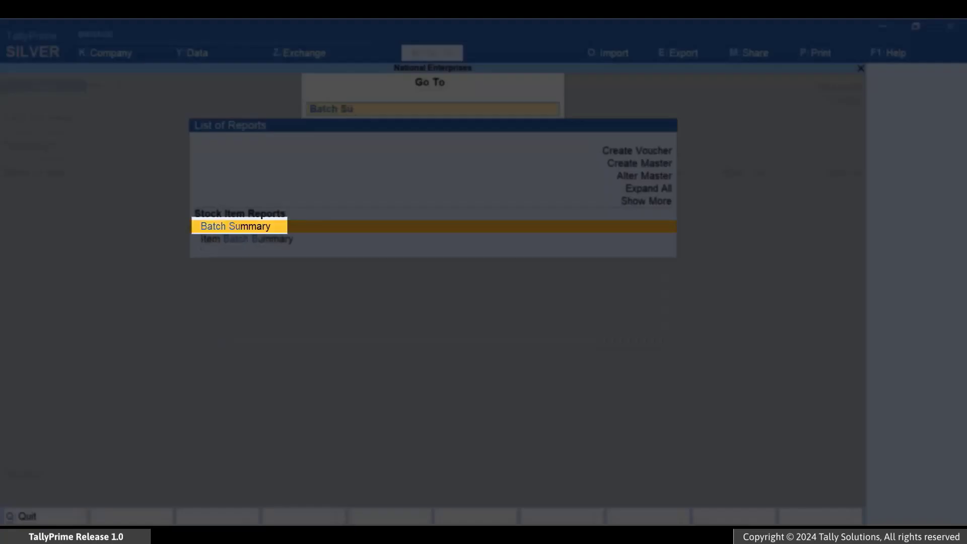
{"action": "key", "text": "Return"}
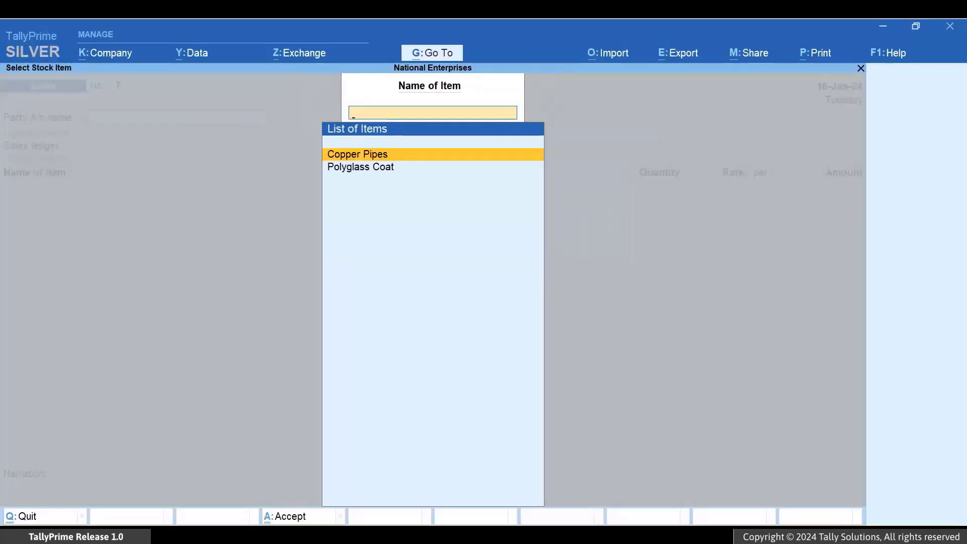
{"action": "key", "text": "Down"}
{"action": "key", "text": "Return"}
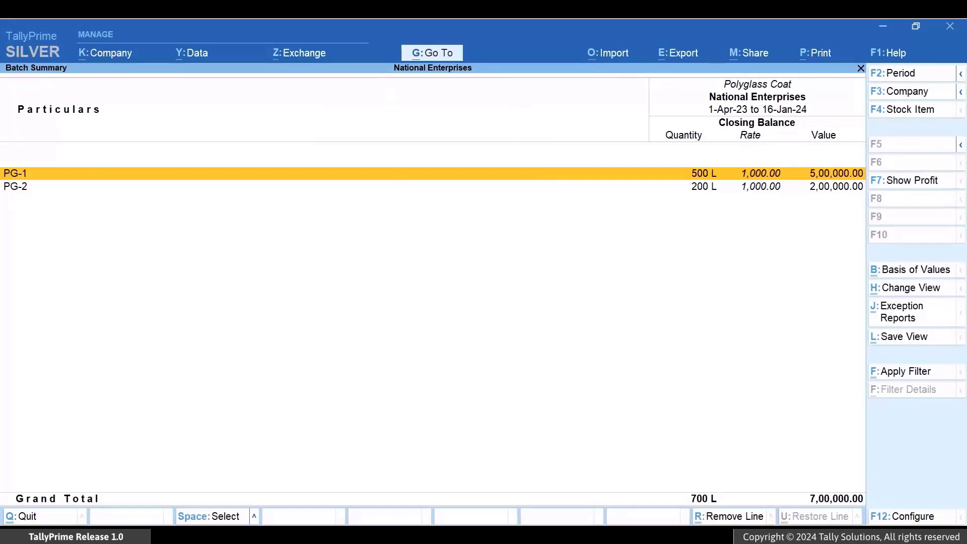
Configure the Batch Summary to show the manufacturing date, expiry date of batches, and number of days for expiry
{"action": "key", "text": "F12"}
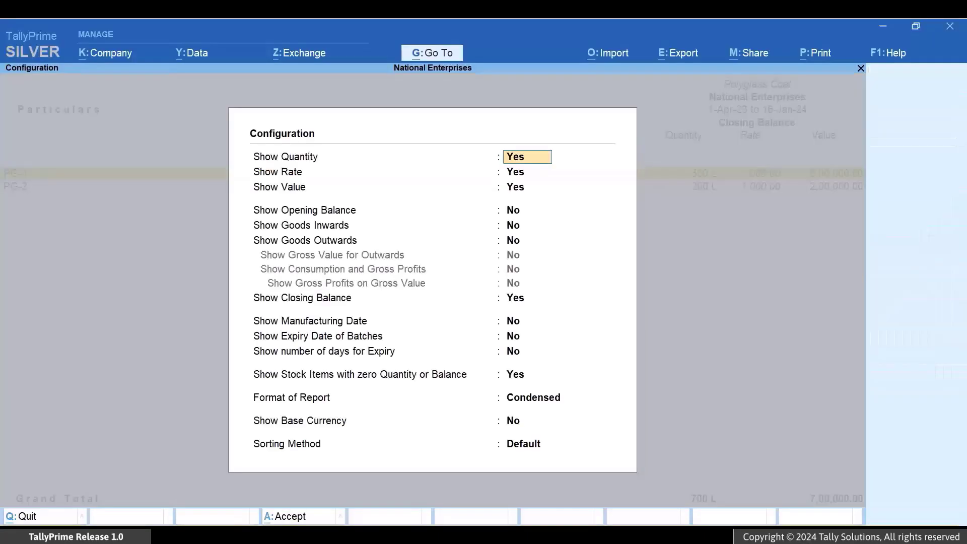
{"action": "key", "text": "Down"}
{"action": "key", "text": "Down"}
{"action": "key", "text": "Down"}
{"action": "key", "text": "Down"}
{"action": "key", "text": "Down"}
{"action": "key", "text": "Down"}
{"action": "key", "text": "Down"}
{"action": "type", "text": "Yes"}
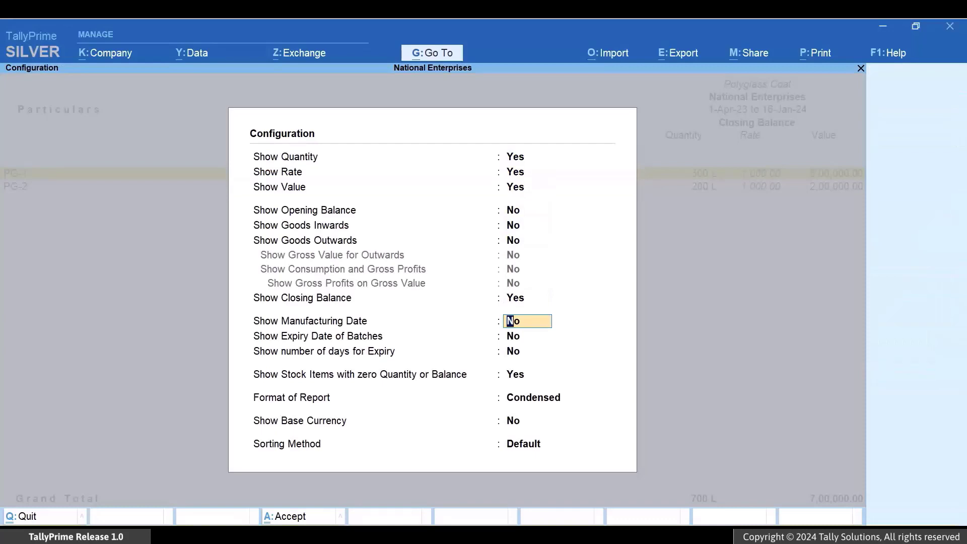
{"action": "key", "text": "Return"}
{"action": "type", "text": "Yes"}
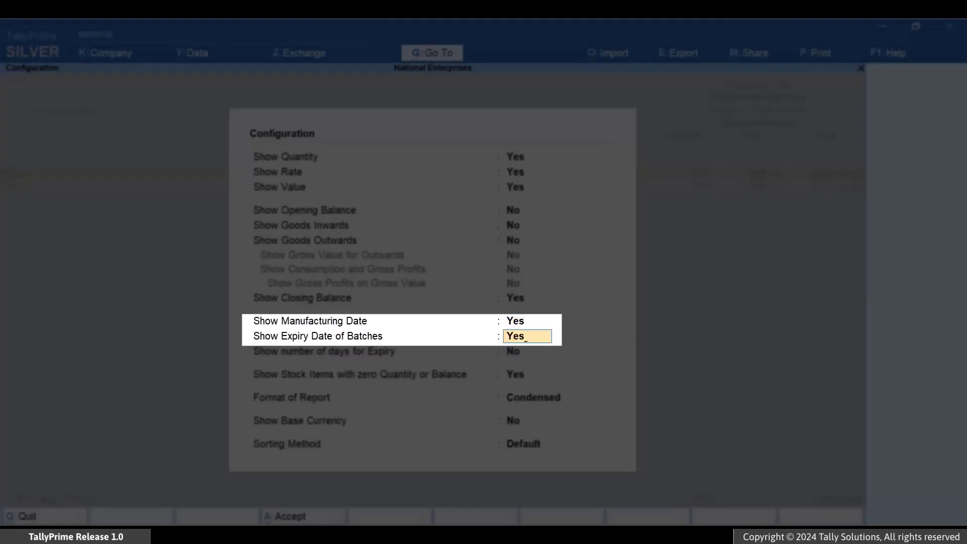
{"action": "key", "text": "Return"}
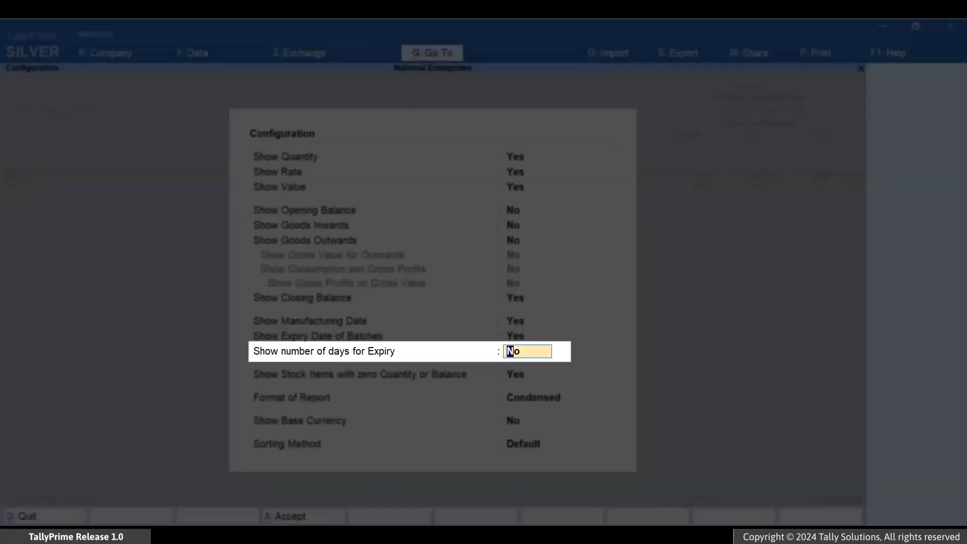
{"action": "type", "text": "Yes"}
{"action": "key", "text": "Return"}
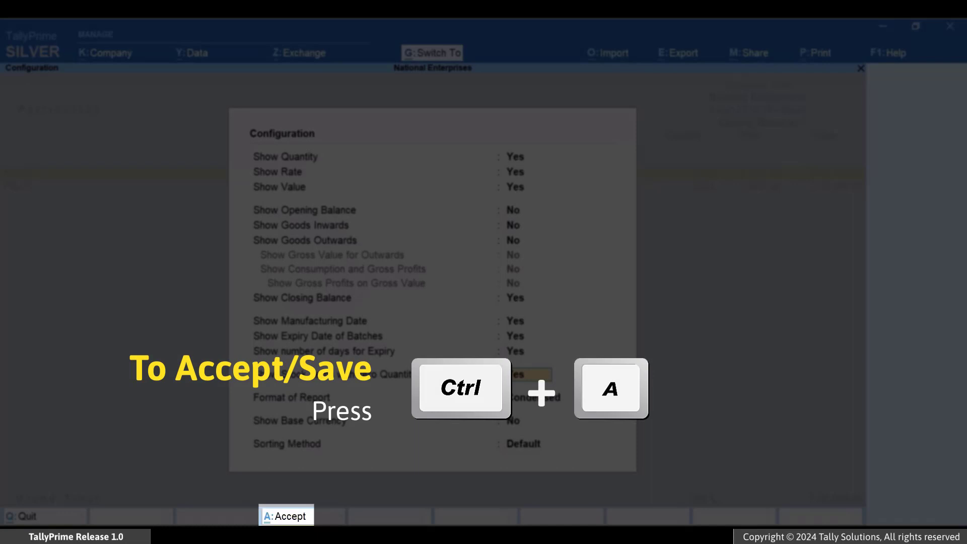
{"action": "key", "text": "ctrl+a"}
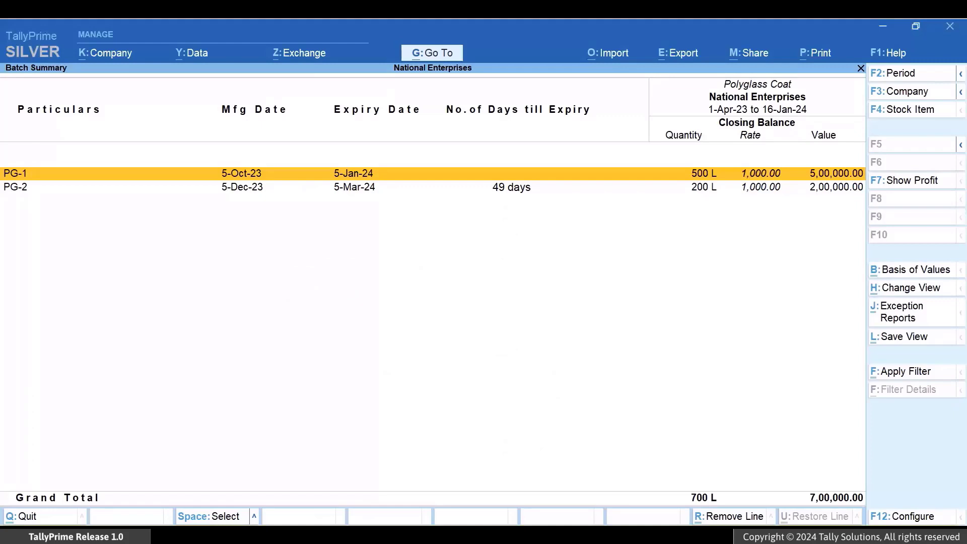
{"action": "key", "text": "Down"}
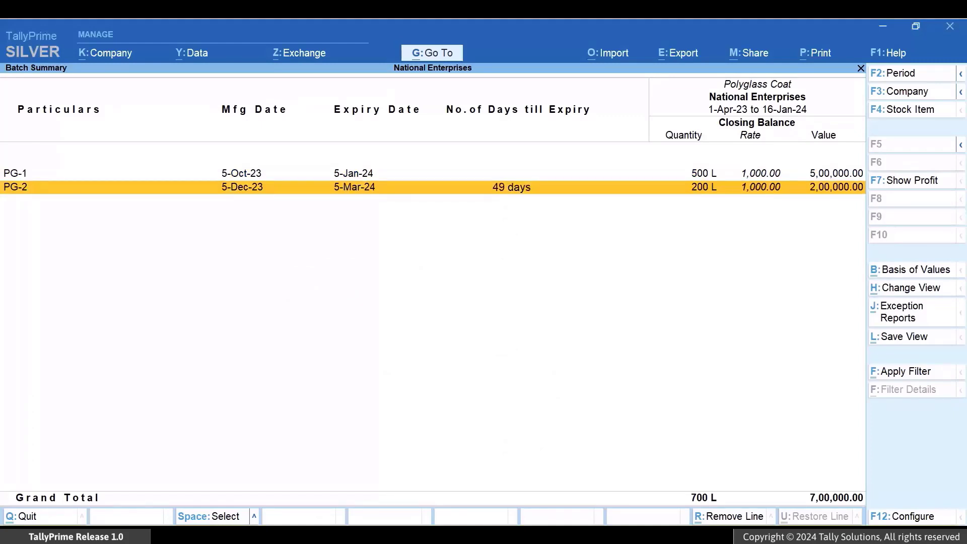
Go to the Stock Summary report from Common Reports
{"action": "key", "text": "F4"}
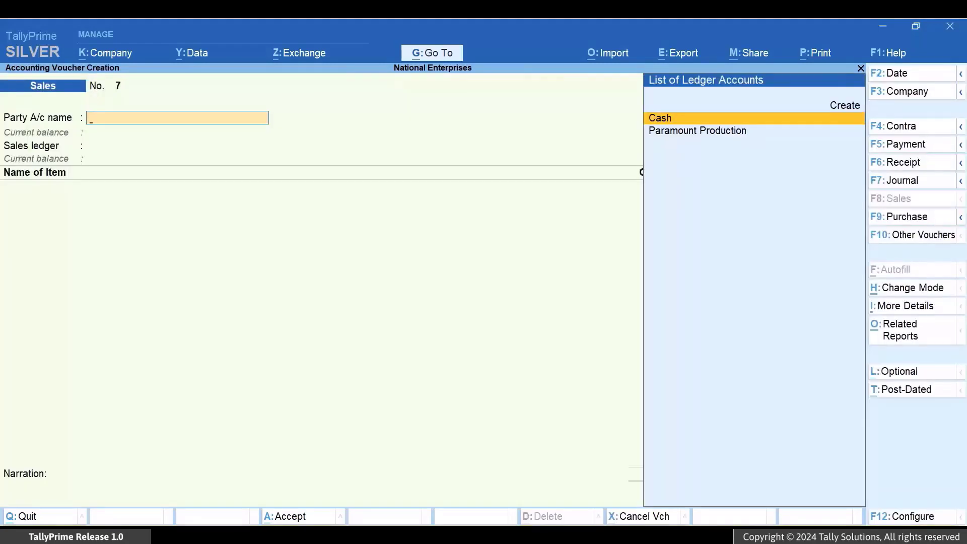
{"action": "key", "text": "alt"}
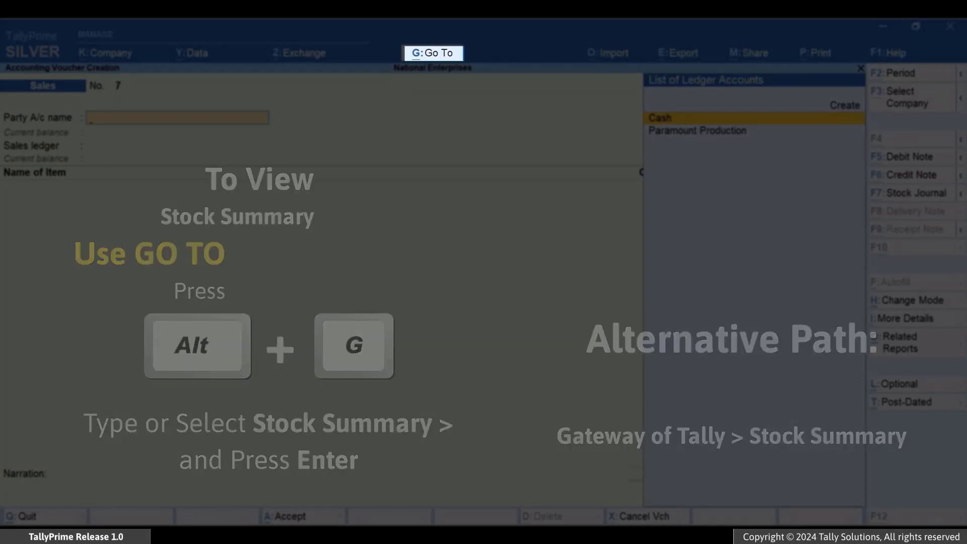
{"action": "key", "text": "alt+g"}
{"action": "type", "text": "Stock Su"}
{"action": "type", "text": "m"}
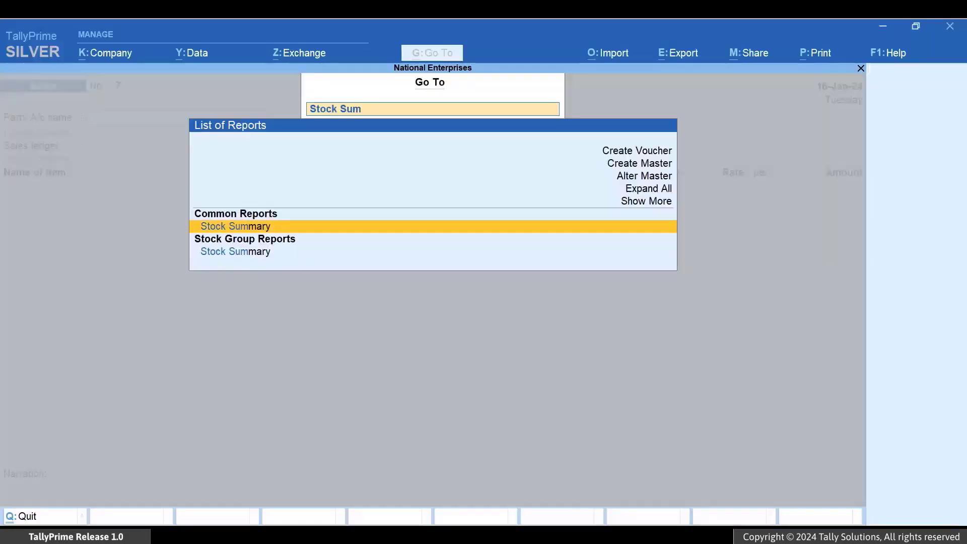
{"action": "key", "text": "Return"}
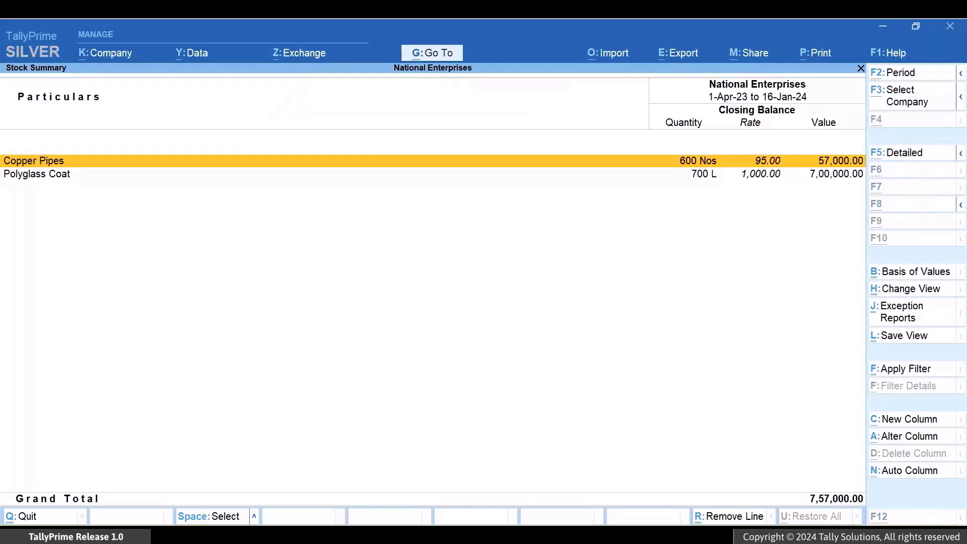
Show the Stock Summary in detail and go through the batches of Copper Pipes and Polyglass Coat
{"action": "key", "text": "alt+F5"}
{"action": "key", "text": "Down"}
{"action": "key", "text": "Down"}
{"action": "key", "text": "Down"}
{"action": "key", "text": "Down"}
{"action": "key", "text": "Down"}
{"action": "key", "text": "Down"}
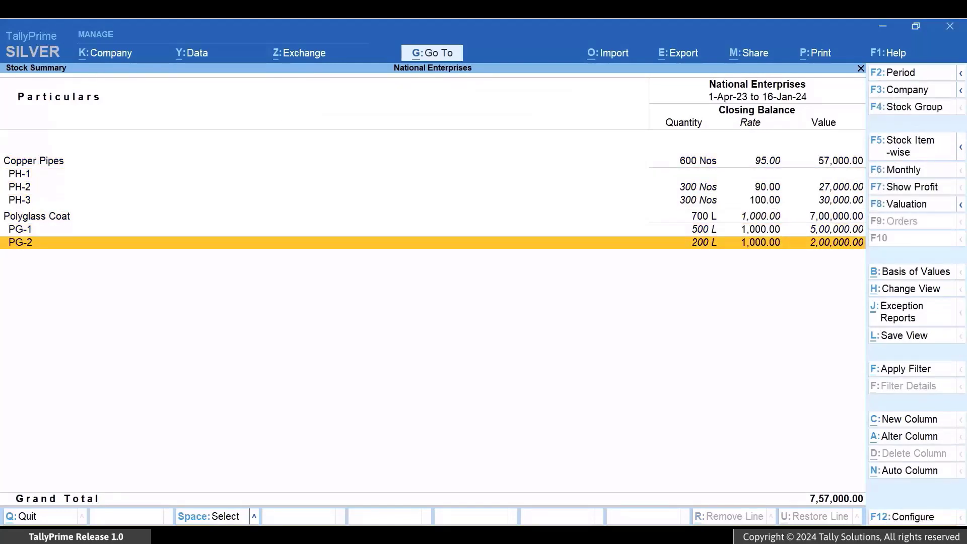
Restore the item-wise Stock Summary and view the monthly summaries of Copper Pipes and Polyglass Coat
{"action": "key", "text": "alt+F5"}
{"action": "key", "text": "Up"}
{"action": "key", "text": "Return"}
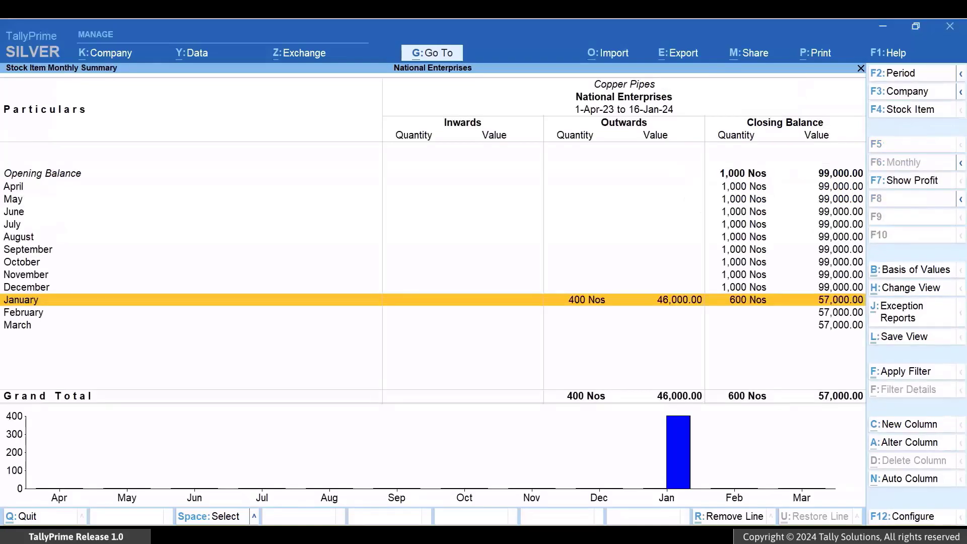
{"action": "key", "text": "Escape"}
{"action": "key", "text": "Down"}
{"action": "key", "text": "Return"}
{"action": "key", "text": "Escape"}
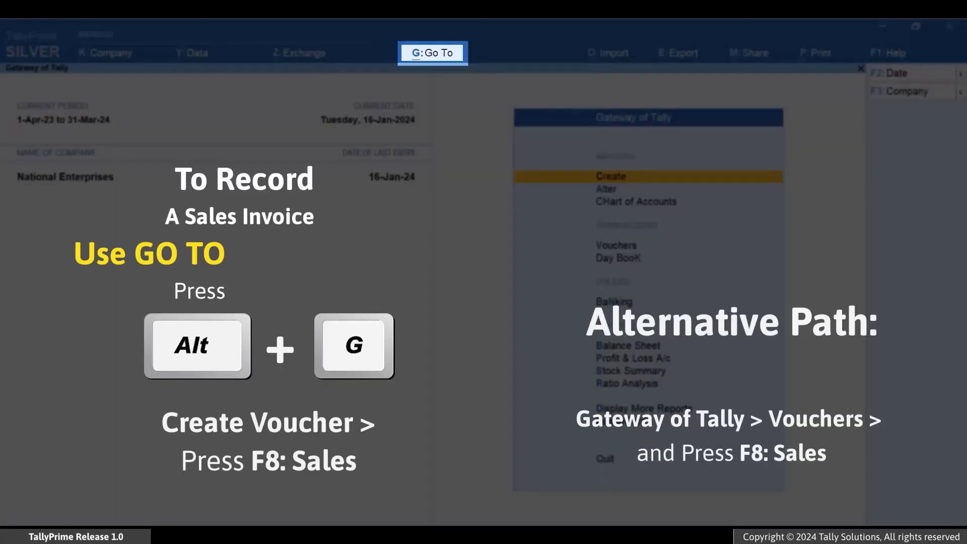
Open a new purchase voucher
{"action": "key", "text": "alt+g"}
{"action": "key", "text": "Up"}
{"action": "key", "text": "Up"}
{"action": "key", "text": "Up"}
{"action": "key", "text": "Up"}
{"action": "key", "text": "Up"}
{"action": "key", "text": "Up"}
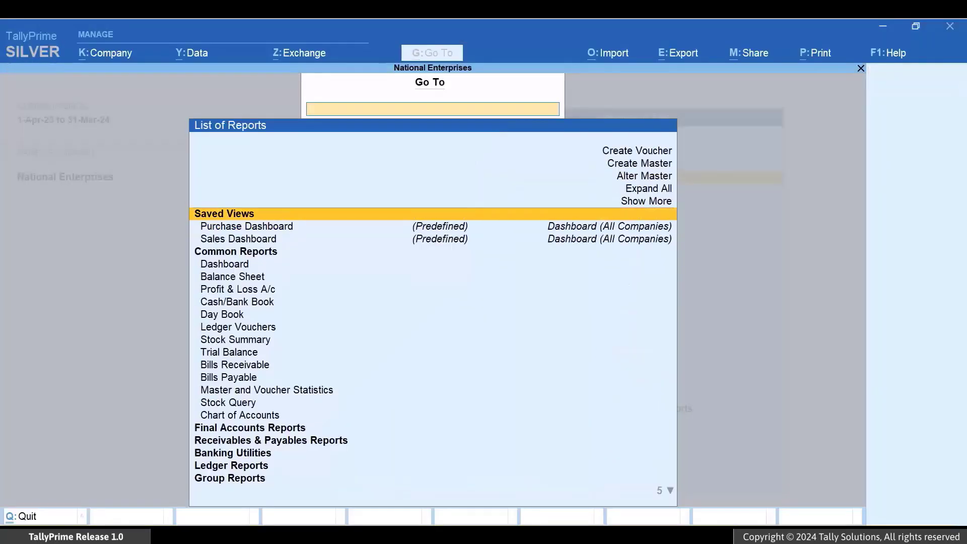
{"action": "key", "text": "Return"}
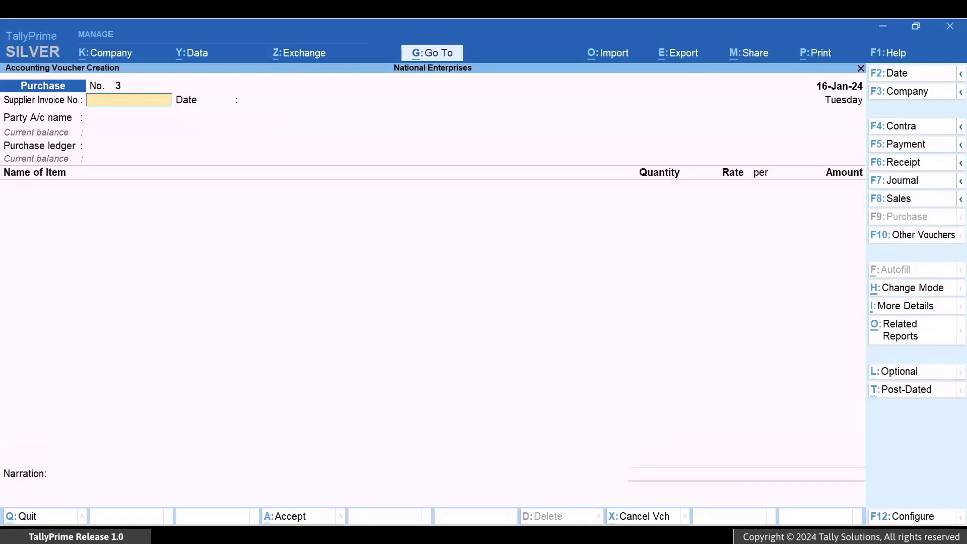
Configure the purchase voucher to show batches with zero quantity
{"action": "key", "text": "F12"}
{"action": "key", "text": "Down"}
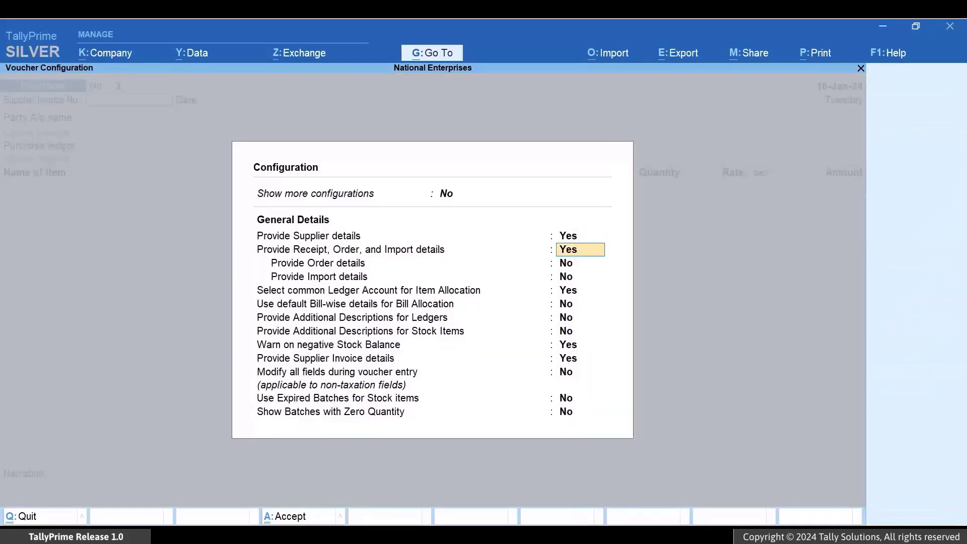
{"action": "key", "text": "Down"}
{"action": "key", "text": "Down"}
{"action": "key", "text": "Down"}
{"action": "key", "text": "Down"}
{"action": "key", "text": "Down"}
{"action": "key", "text": "Down"}
{"action": "key", "text": "Down"}
{"action": "key", "text": "Down"}
{"action": "key", "text": "Down"}
{"action": "key", "text": "Down"}
{"action": "type", "text": "Yes"}
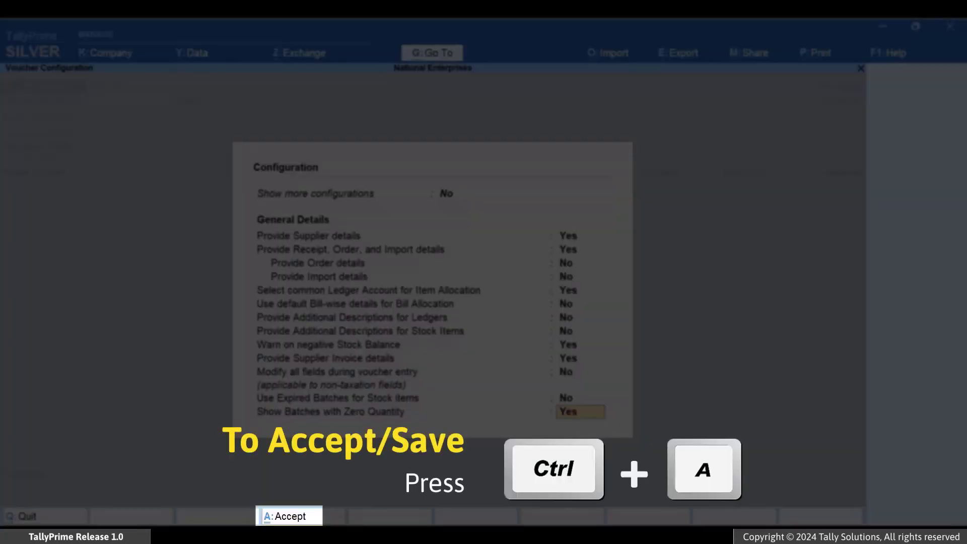
{"action": "key", "text": "ctrl+a"}
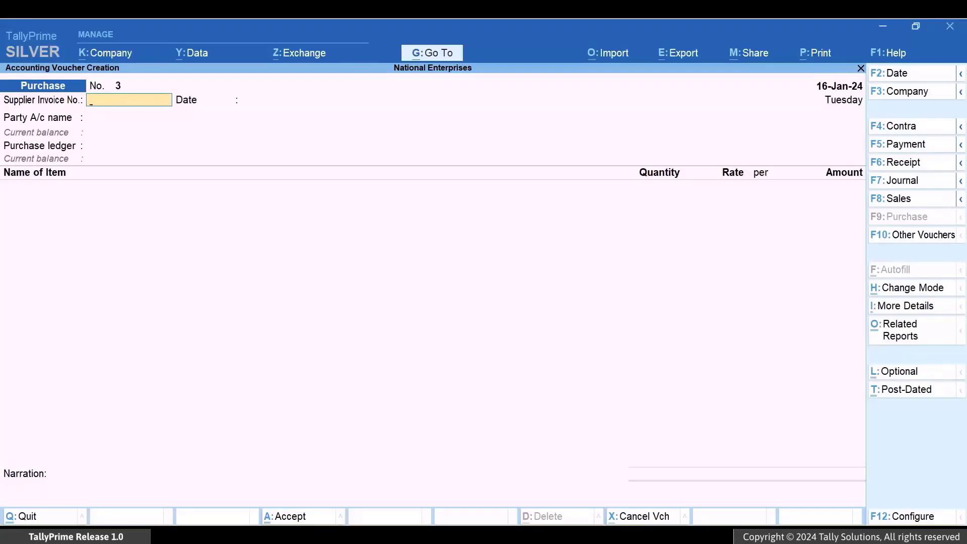
Enter supplier invoice number PPNE-1, choose Paramount Production as the party without receipt details, and use the Purchase ledger
{"action": "type", "text": "PPNE-1"}
{"action": "key", "text": "Return"}
{"action": "key", "text": "Return"}
{"action": "key", "text": "Down"}
{"action": "key", "text": "Return"}
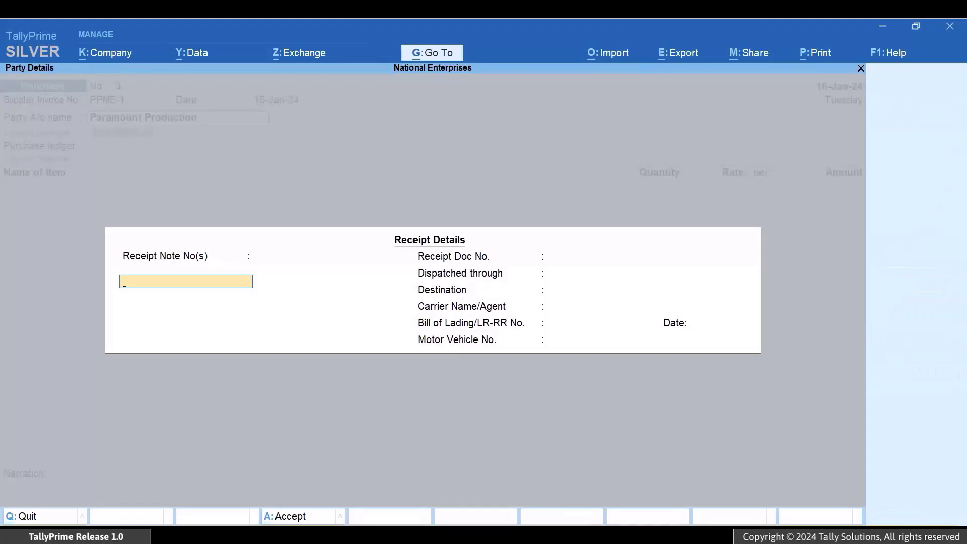
{"action": "key", "text": "ctrl+a"}
{"action": "key", "text": "ctrl+a"}
Add Copper Pipes to the purchase voucher under batch PH-1, with a quantity of 300 Nos at a rate of 90
{"action": "type", "text": "c"}
{"action": "key", "text": "Return"}
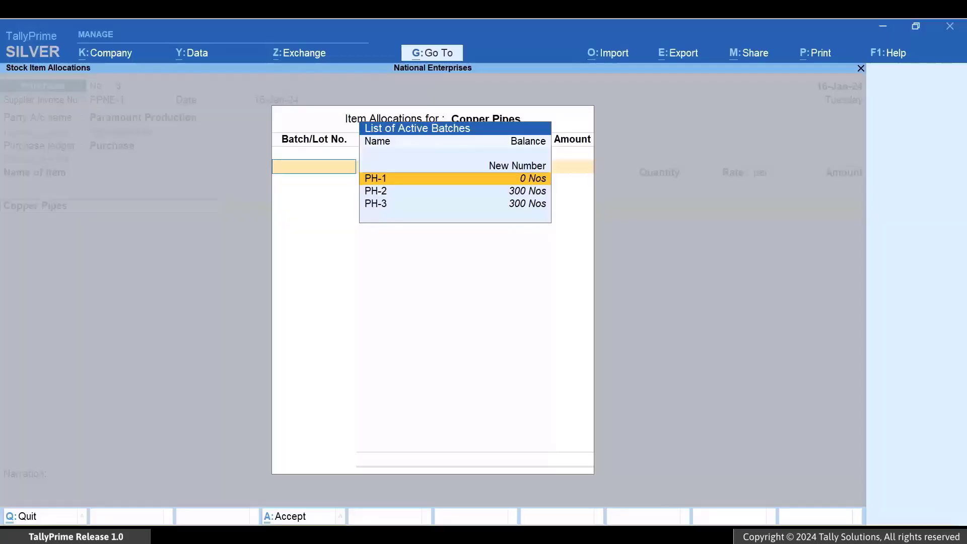
{"action": "key", "text": "Return"}
{"action": "type", "text": "300"}
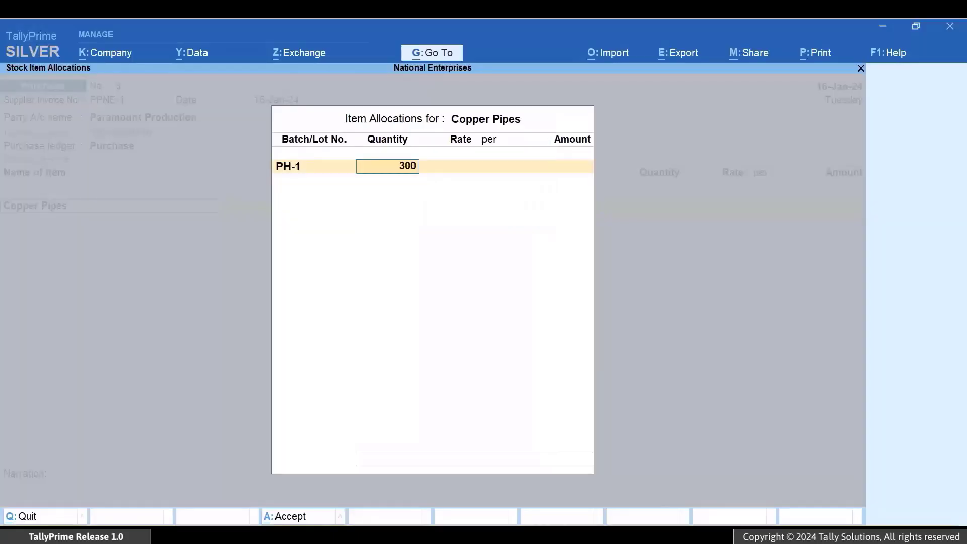
{"action": "key", "text": "Return"}
{"action": "type", "text": "90"}
{"action": "key", "text": "Return"}
{"action": "key", "text": "Return"}
{"action": "key", "text": "Return"}
End the item list and enter the narration "Purchase of stock items belonging to PH-1"
{"action": "key", "text": "Return"}
{"action": "key", "text": "Return"}
{"action": "key", "text": "Return"}
{"action": "key", "text": "Return"}
{"action": "key", "text": "Return"}
{"action": "key", "text": "Return"}
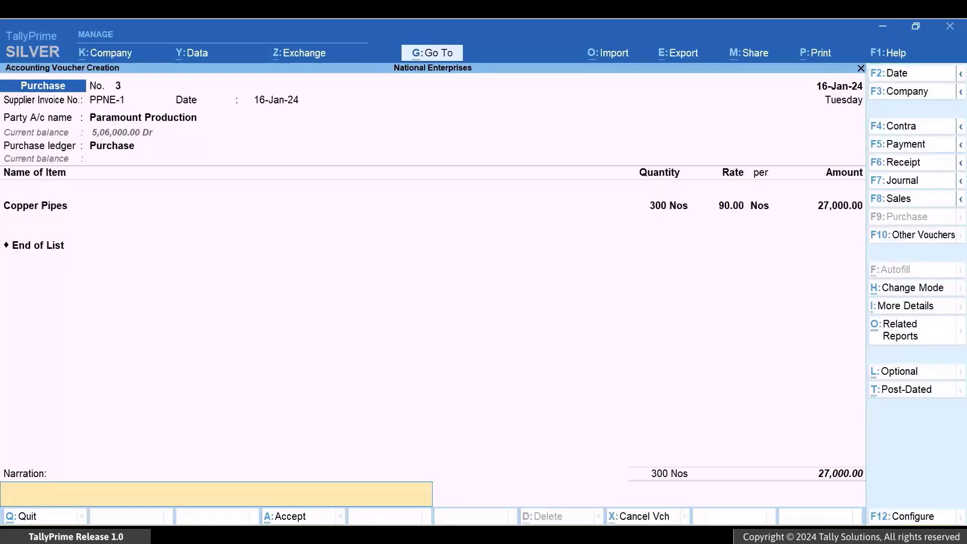
{"action": "type", "text": "Purchase of stock items belonging to PH-1"}
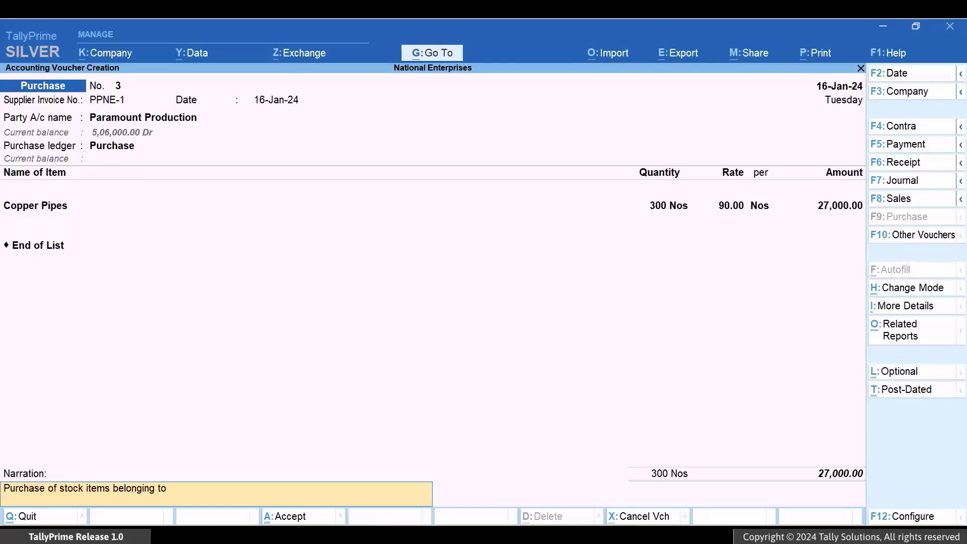
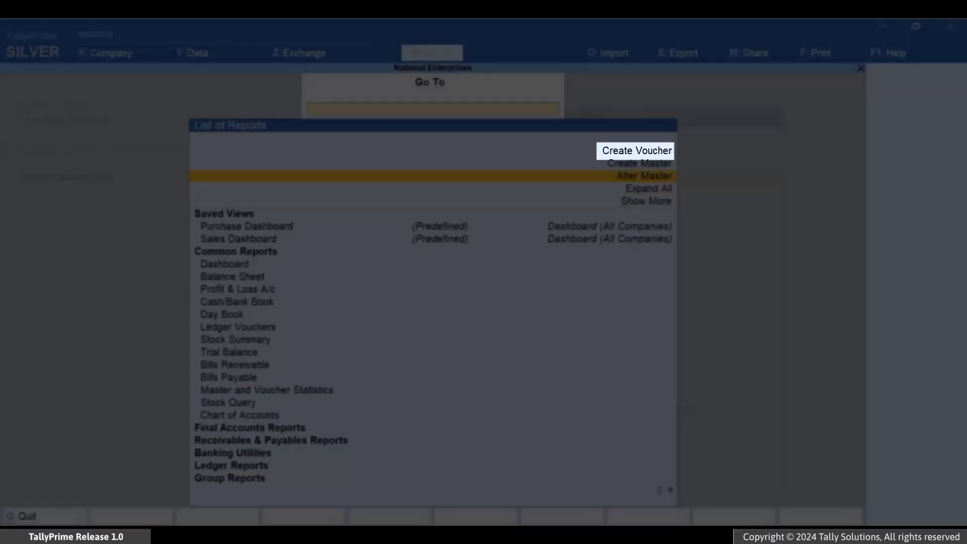
Create a new voucher and change its type to Debit Note
{"action": "key", "text": "Up"}
{"action": "key", "text": "Return"}
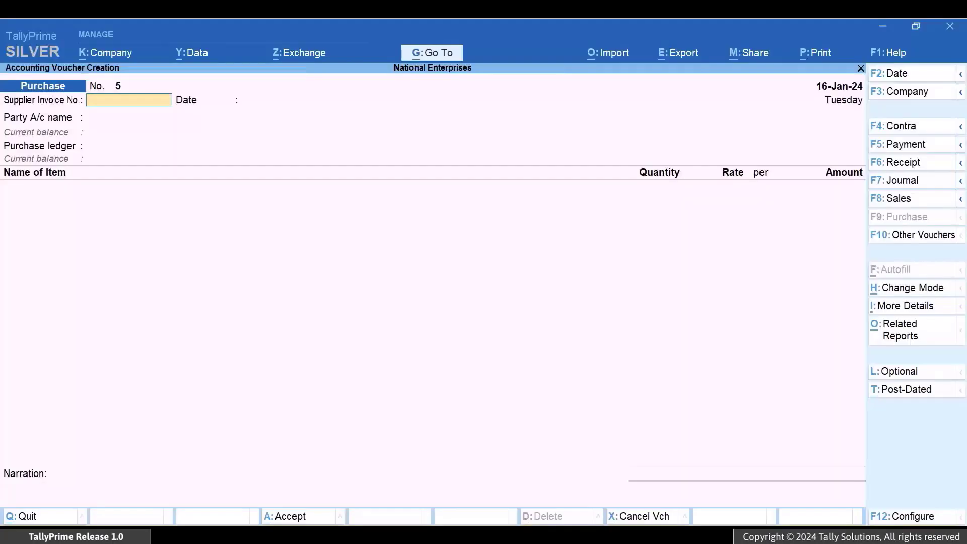
{"action": "key", "text": "alt+F5"}
{"action": "key", "text": "Down"}
Configure the debit note to allow expired batches for stock items, keeping batches with zero quantity shown
{"action": "key", "text": "F12"}
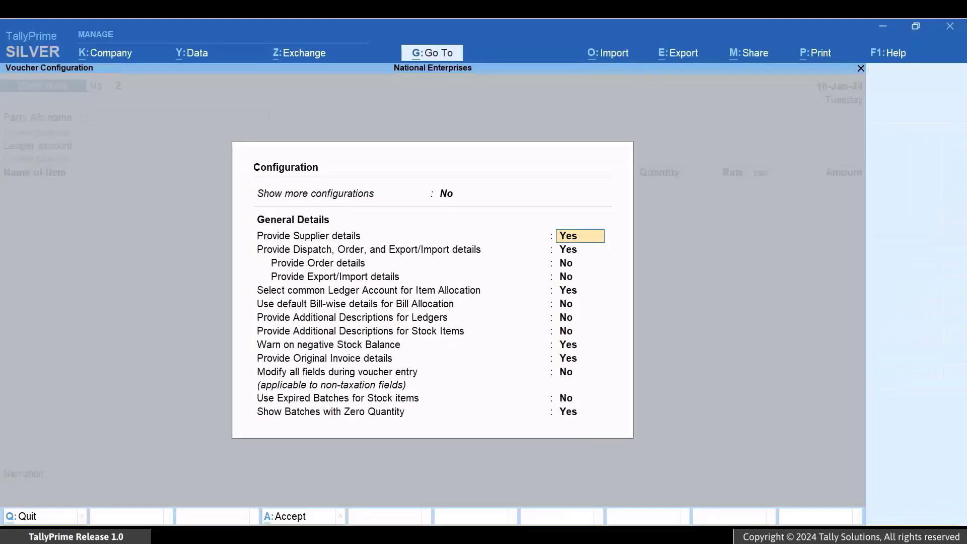
{"action": "key", "text": "Down"}
{"action": "key", "text": "Down"}
{"action": "key", "text": "Down"}
{"action": "key", "text": "Down"}
{"action": "key", "text": "Down"}
{"action": "key", "text": "Down"}
{"action": "key", "text": "Down"}
{"action": "key", "text": "Down"}
{"action": "key", "text": "Down"}
{"action": "key", "text": "Down"}
{"action": "key", "text": "Down"}
{"action": "type", "text": "Y"}
{"action": "key", "text": "Return"}
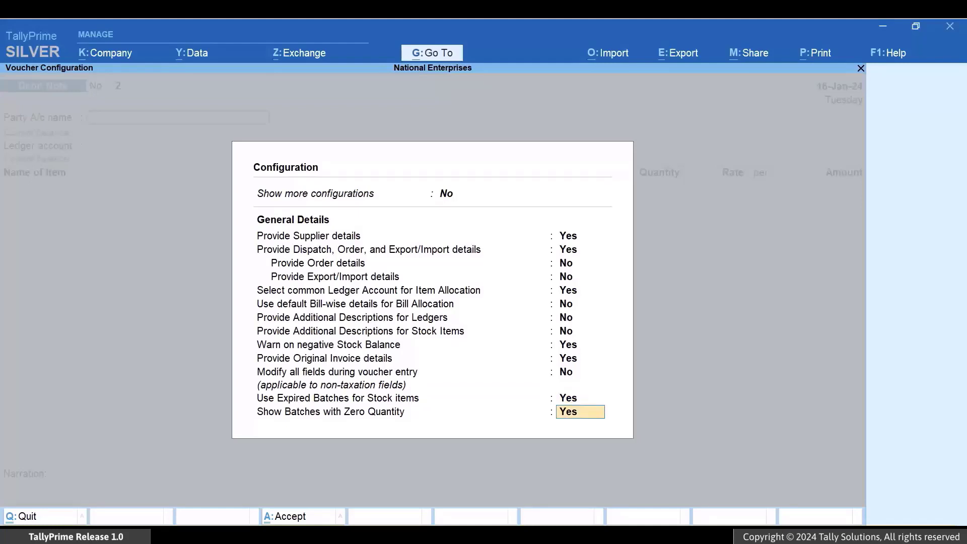
{"action": "key", "text": "Return"}
Set the debit note's party to Paramount Production and its ledger account to Purchase
{"action": "key", "text": "Return"}
{"action": "key", "text": "Return"}
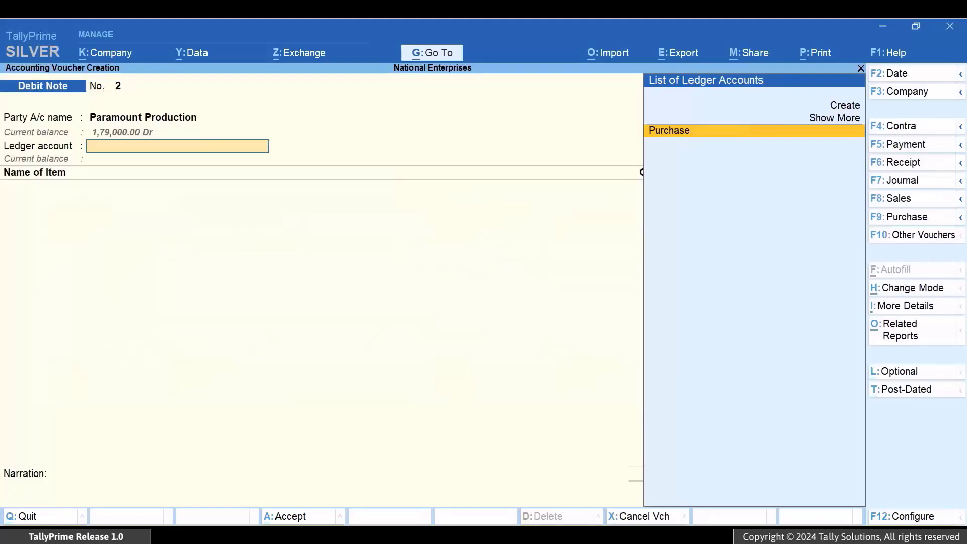
{"action": "key", "text": "Return"}
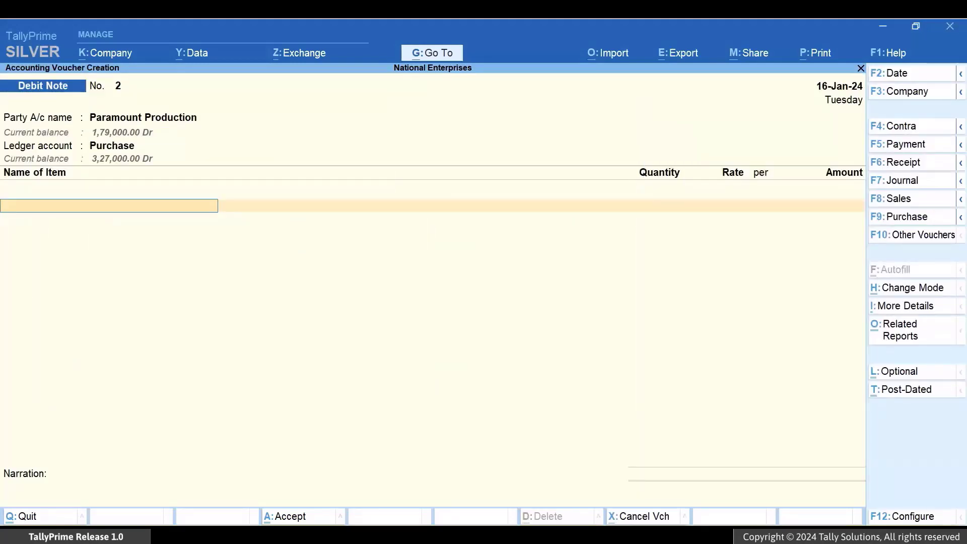
Add Polyglass Coat to the debit note from expired batch PG-1, with a quantity of 800 L at a rate of 1,000
{"action": "type", "text": "PO"}
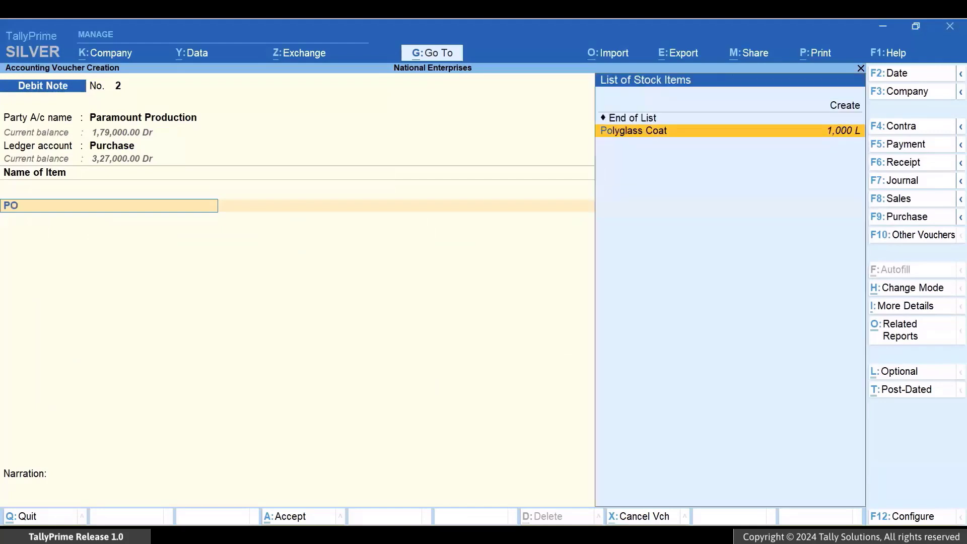
{"action": "key", "text": "Return"}
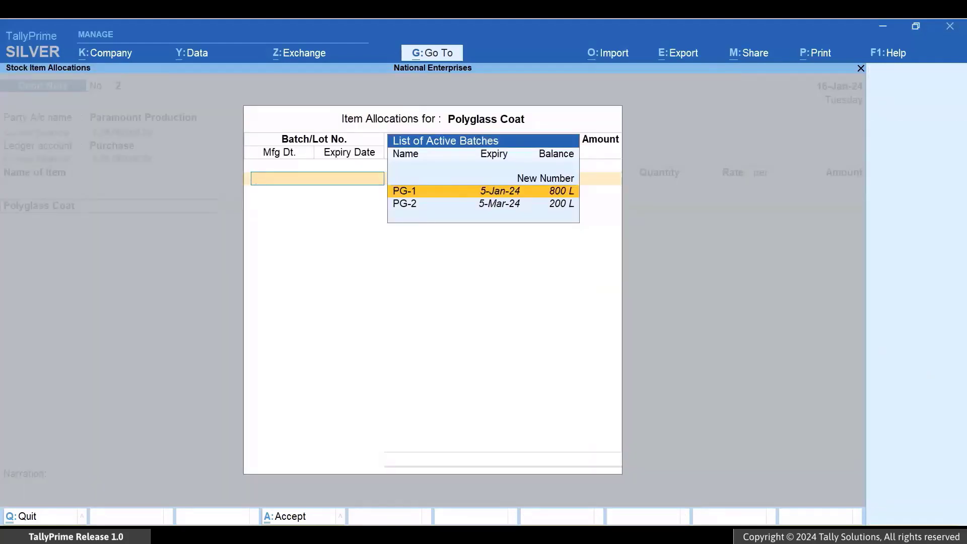
{"action": "key", "text": "Return"}
{"action": "type", "text": "800"}
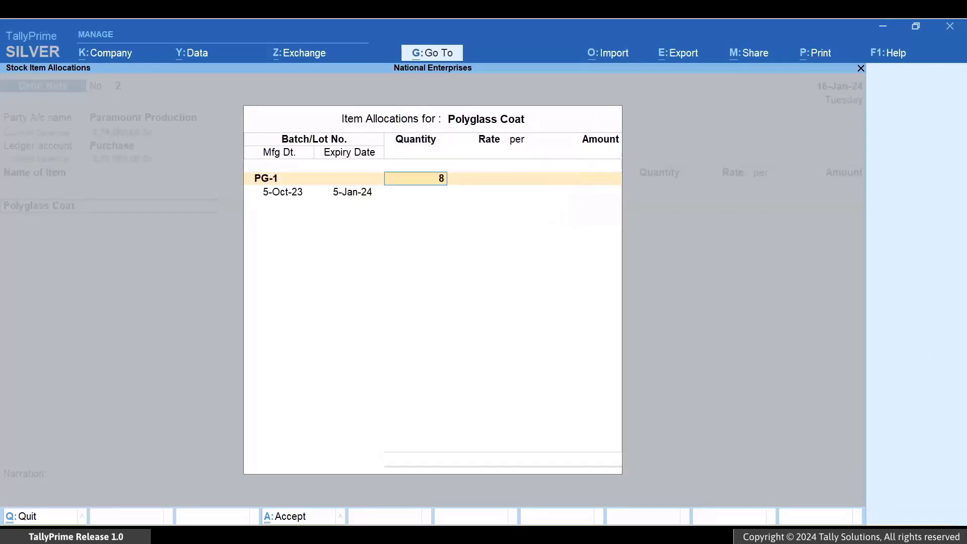
{"action": "key", "text": "Return"}
{"action": "key", "text": "Return"}
{"action": "key", "text": "Return"}
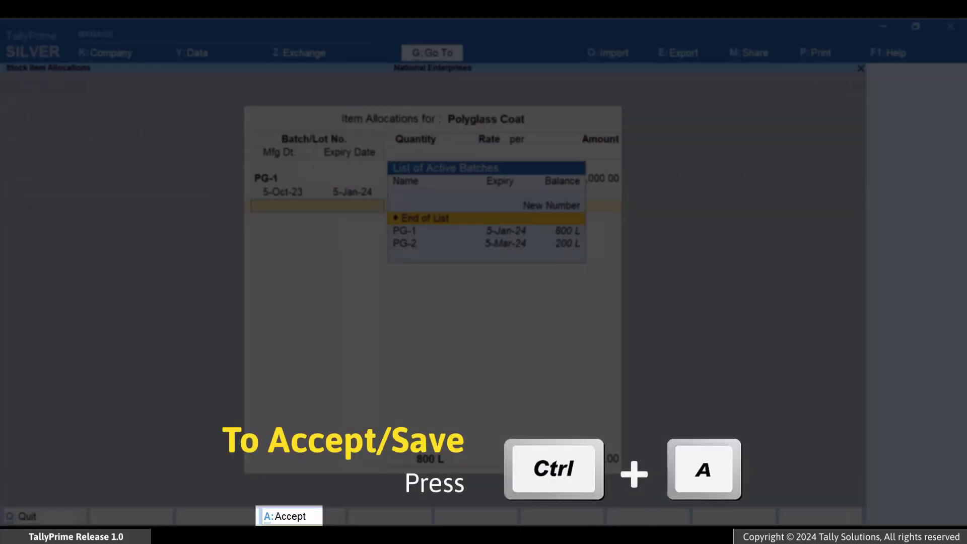
{"action": "key", "text": "ctrl+a"}
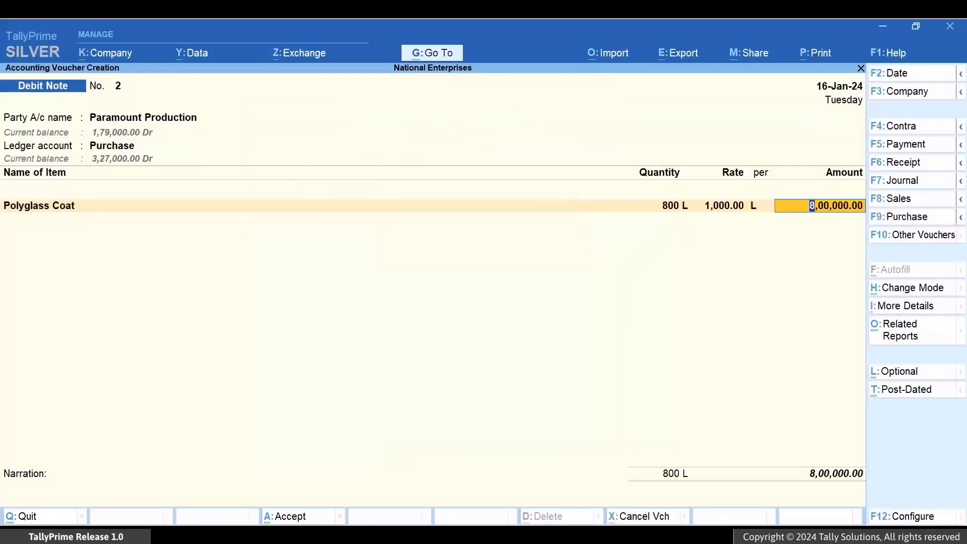
Finish the item entry and allocate the debit note amount for Paramount Production as a New Ref in the bill-wise details
{"action": "key", "text": "Return"}
{"action": "key", "text": "Return"}
{"action": "key", "text": "Return"}
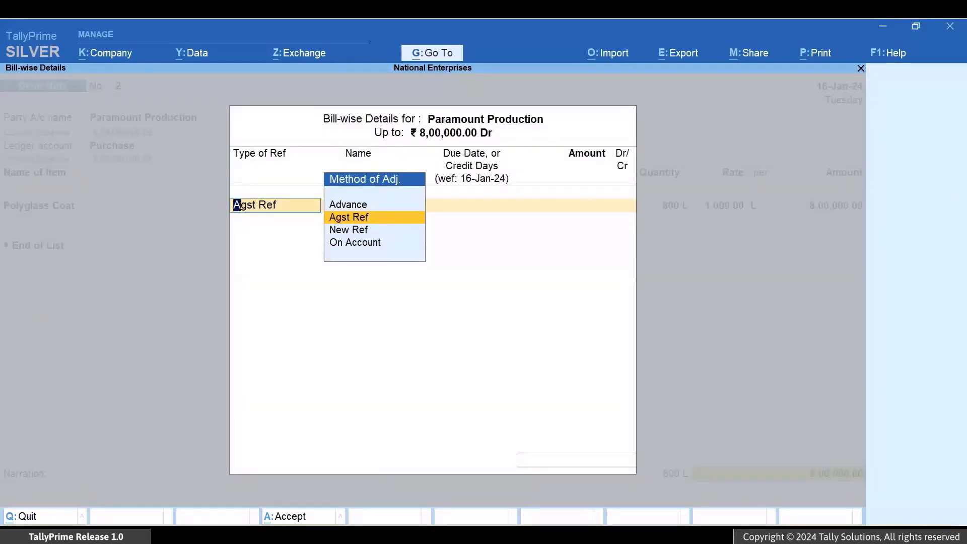
{"action": "key", "text": "Down"}
{"action": "key", "text": "Return"}
{"action": "key", "text": "Return"}
{"action": "key", "text": "Return"}
Enter the narration "Debit Note created against the return of stock items from an expired batch." and save the debit note
{"action": "type", "text": "Debit Note created against the return of"}
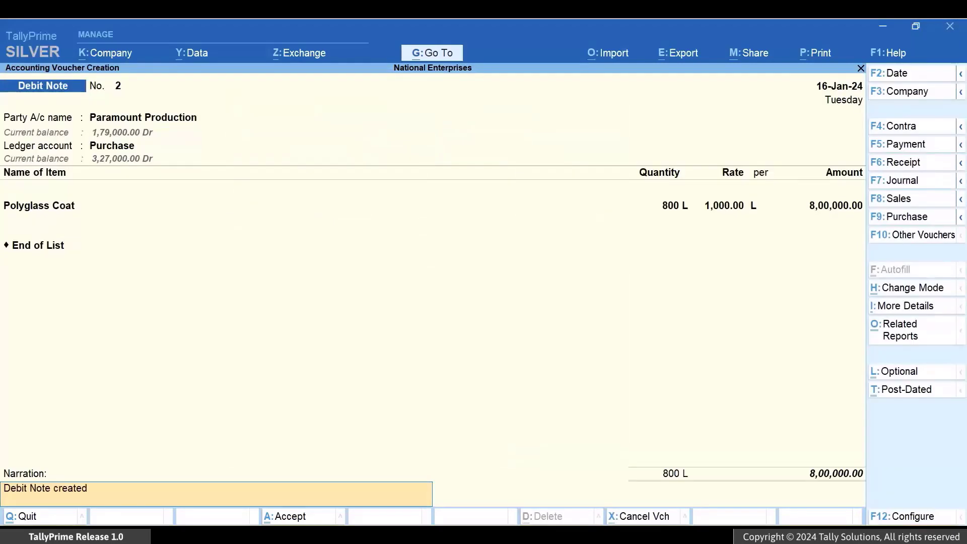
{"action": "type", "text": " stock items from an expired batch."}
{"action": "key", "text": "Return"}
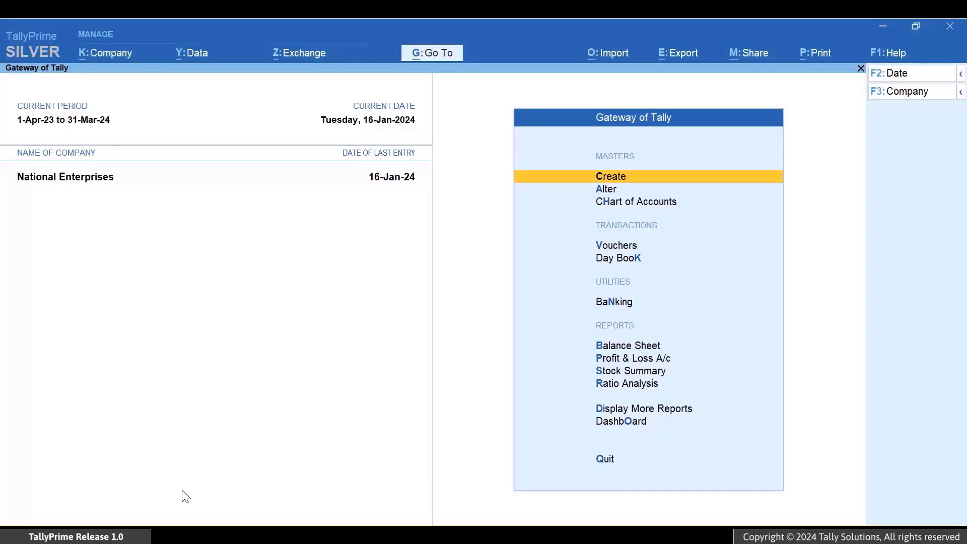
Open the Iron Nails stock item for alteration from the list of stock item masters
{"action": "key", "text": "alt+g"}
{"action": "key", "text": "Up"}
{"action": "key", "text": "Up"}
{"action": "key", "text": "Up"}
{"action": "key", "text": "Up"}
{"action": "key", "text": "Return"}
{"action": "key", "text": "Down"}
{"action": "key", "text": "Down"}
{"action": "key", "text": "Down"}
{"action": "key", "text": "Down"}
{"action": "key", "text": "Down"}
{"action": "key", "text": "Down"}
{"action": "key", "text": "Return"}
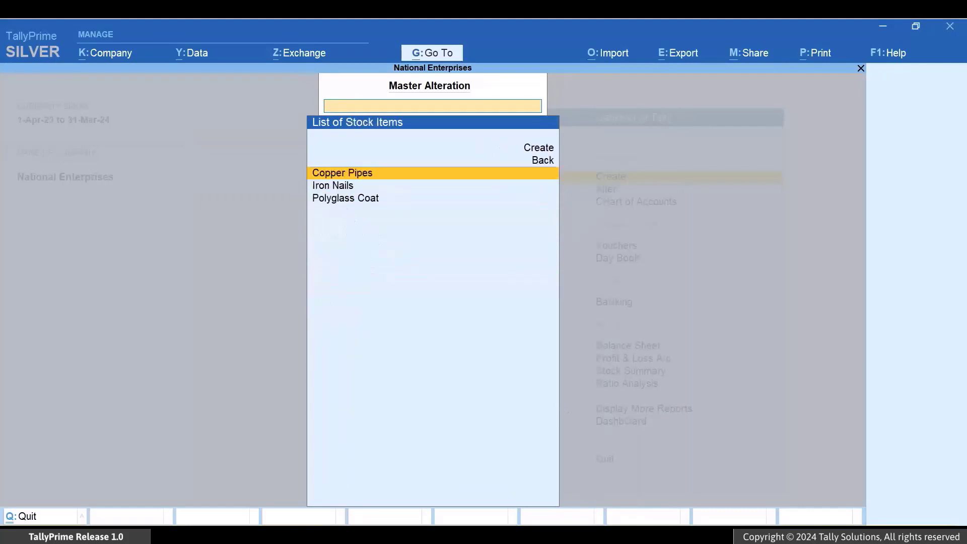
{"action": "key", "text": "Down"}
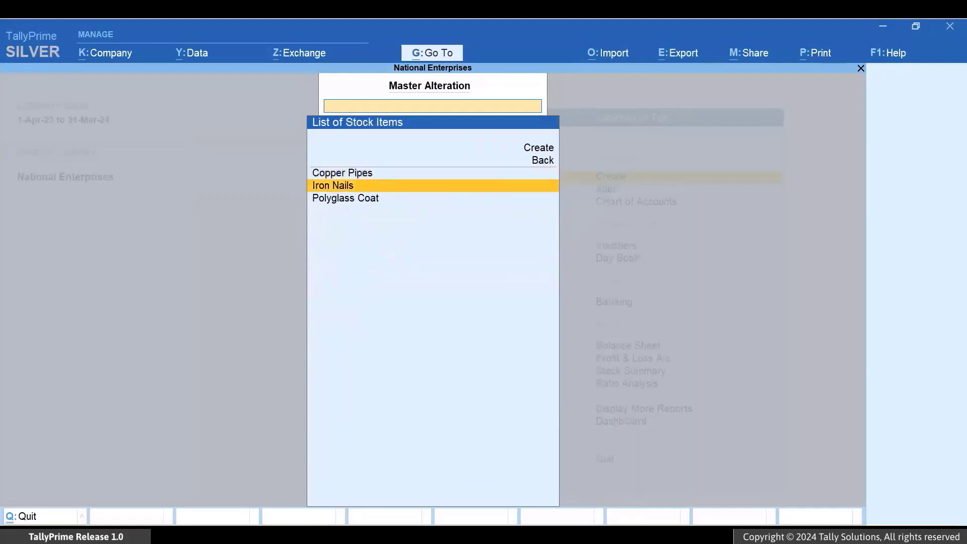
{"action": "key", "text": "Return"}
Set Maintain in batches to No for Iron Nails, save the stock item and return to the Gateway of Tally
{"action": "key", "text": "Return"}
{"action": "key", "text": "Return"}
{"action": "key", "text": "Return"}
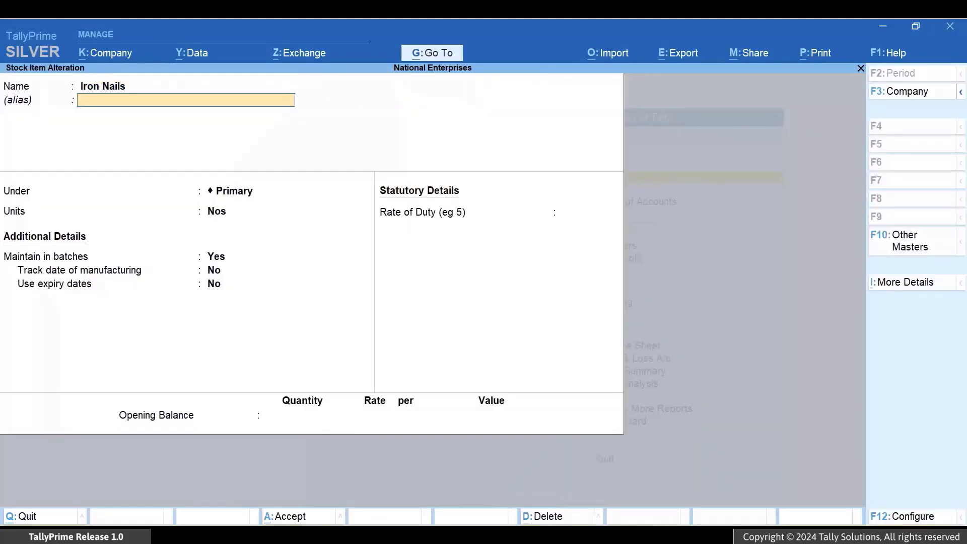
{"action": "key", "text": "Return"}
{"action": "key", "text": "n"}
{"action": "key", "text": "Return"}
{"action": "key", "text": "Return"}
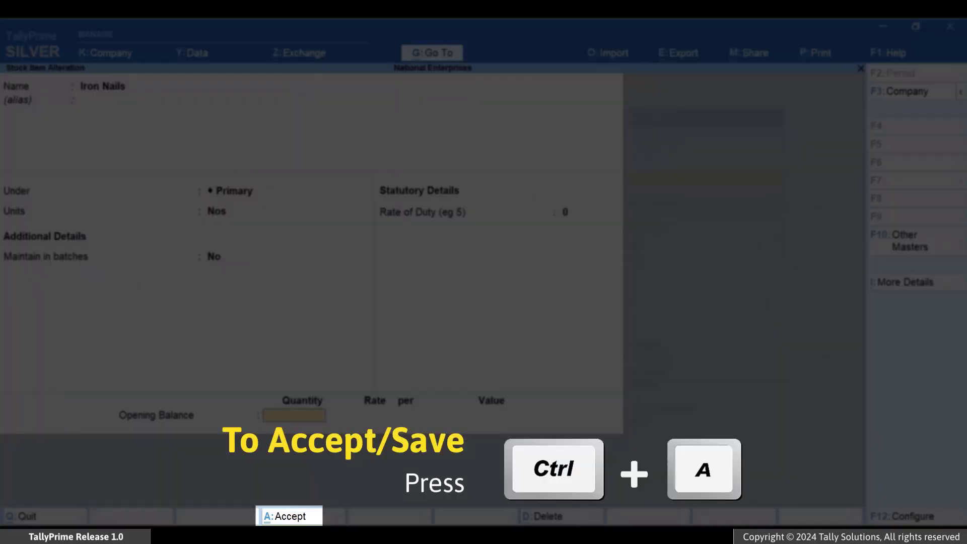
{"action": "key", "text": "ctrl+a"}
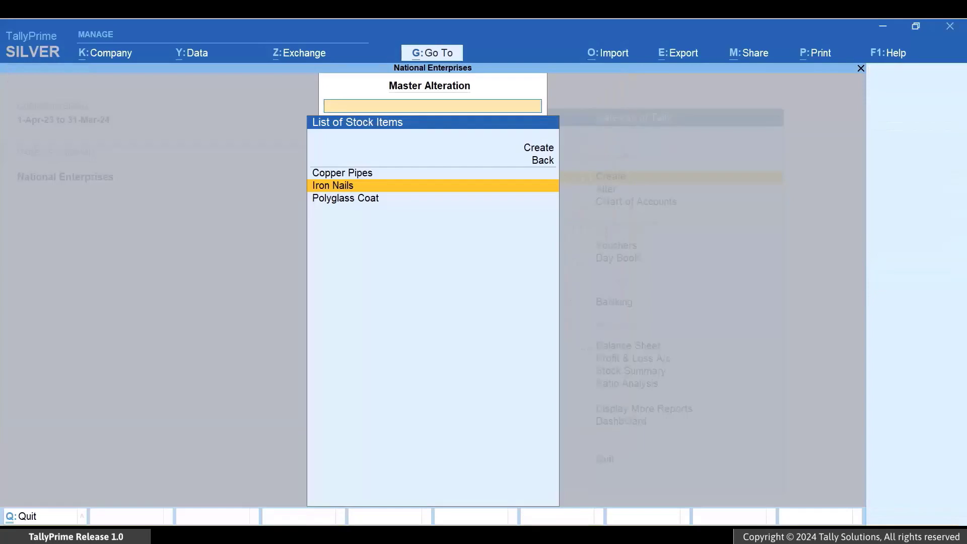
{"action": "key", "text": "Escape"}
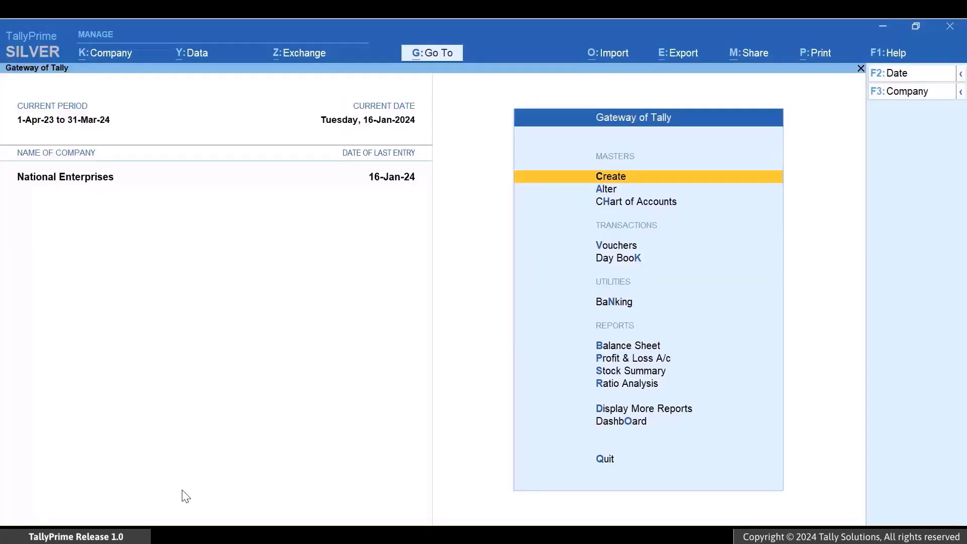